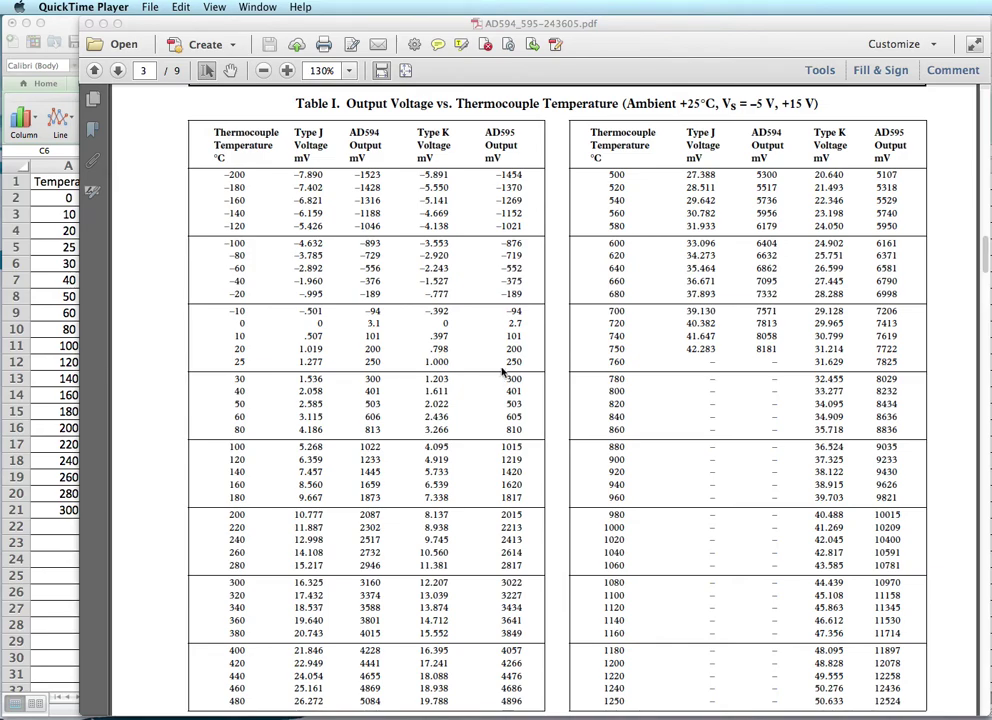
- Scroll the AD594/AD595 datasheet PDF from Table I back up to page 1
{"action": "left_click", "coordinate": [507, 334]}
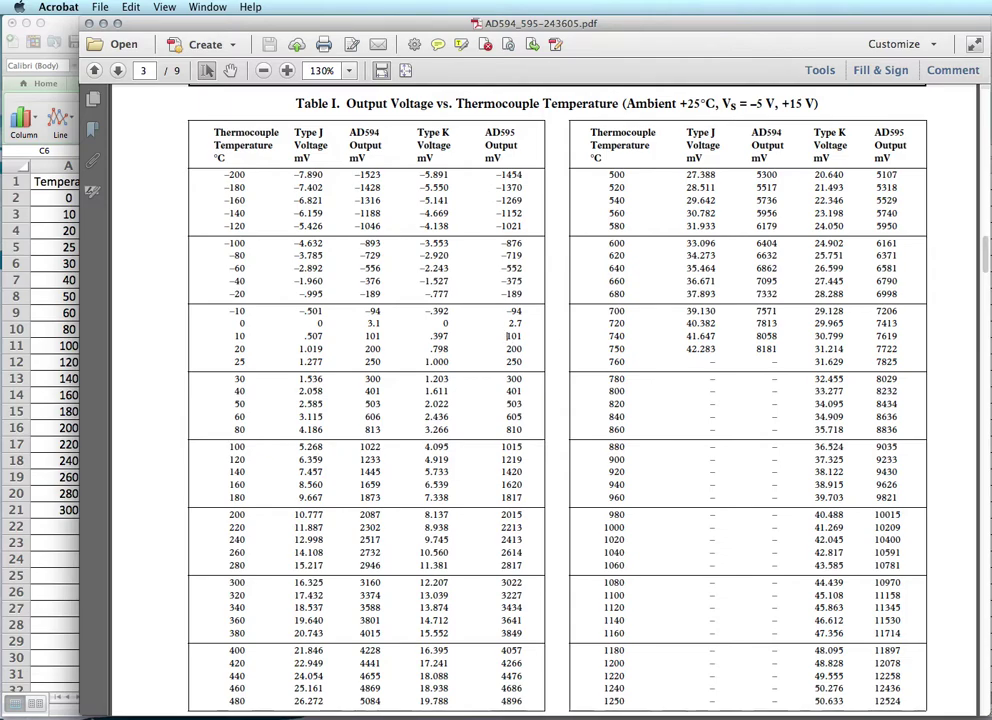
{"action": "key", "text": "super+ctrl+Escape"}
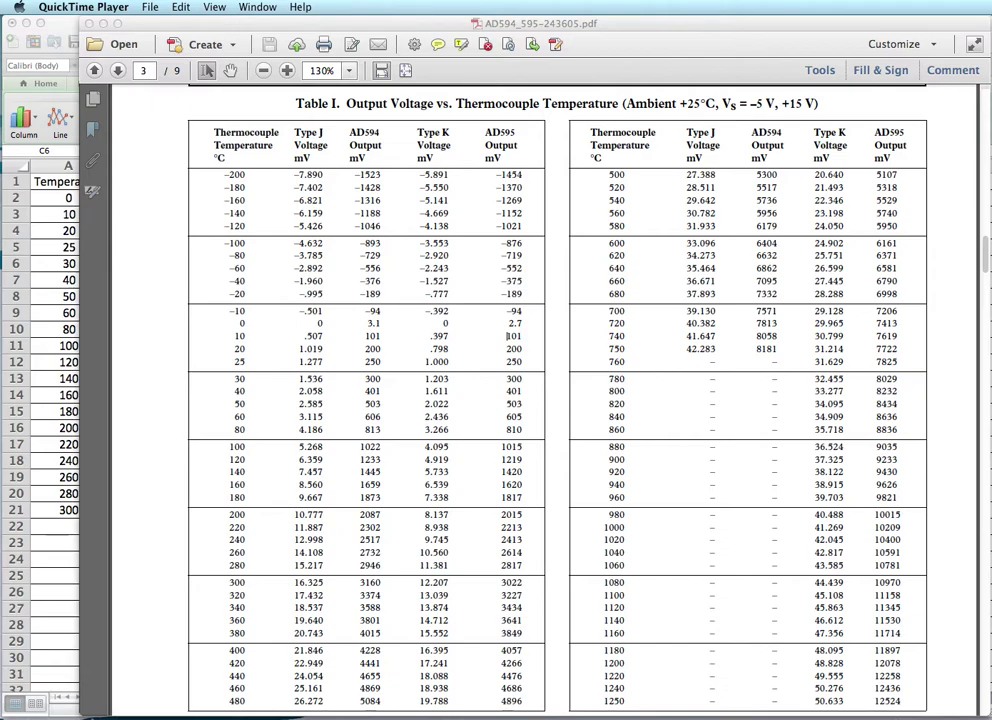
{"action": "left_click", "coordinate": [506, 340]}
{"action": "scroll", "coordinate": [499, 337], "scroll_direction": "up", "scroll_amount": 1}
{"action": "scroll", "coordinate": [499, 337], "scroll_direction": "up", "scroll_amount": 10}
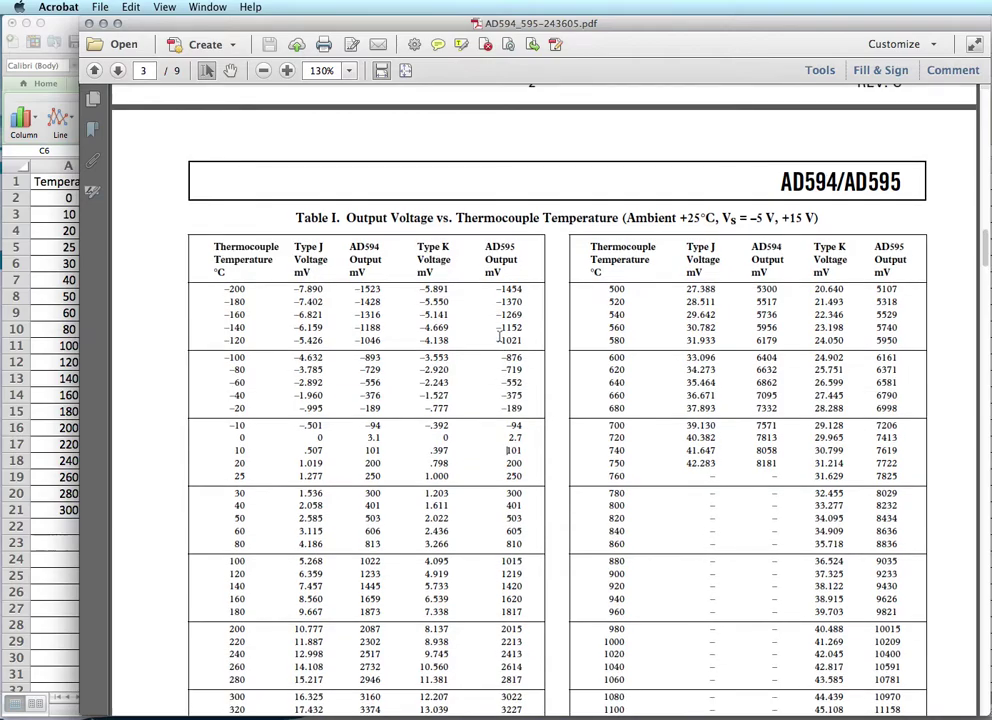
{"action": "scroll", "coordinate": [499, 337], "scroll_direction": "up", "scroll_amount": 10}
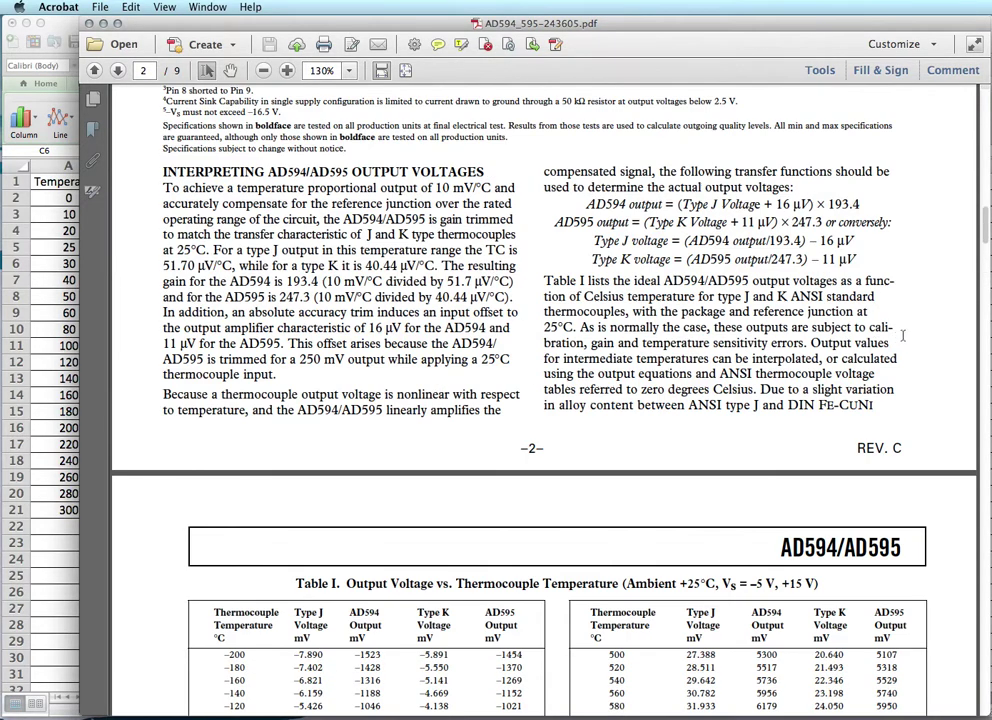
{"action": "left_click_drag", "start_coordinate": [987, 233], "coordinate": [985, 122]}
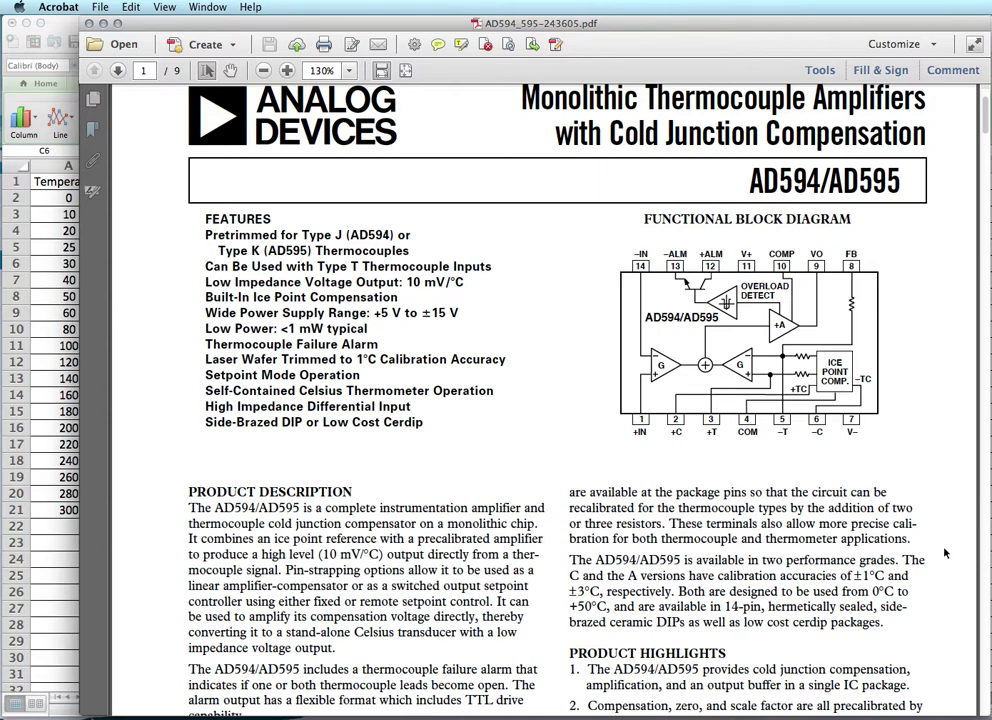
- Scroll down through pages 1 and 2 until Table I on page 3 fills the view
{"action": "scroll", "coordinate": [985, 671], "scroll_direction": "down", "scroll_amount": 15}
{"action": "scroll", "coordinate": [985, 671], "scroll_direction": "down", "scroll_amount": 10}
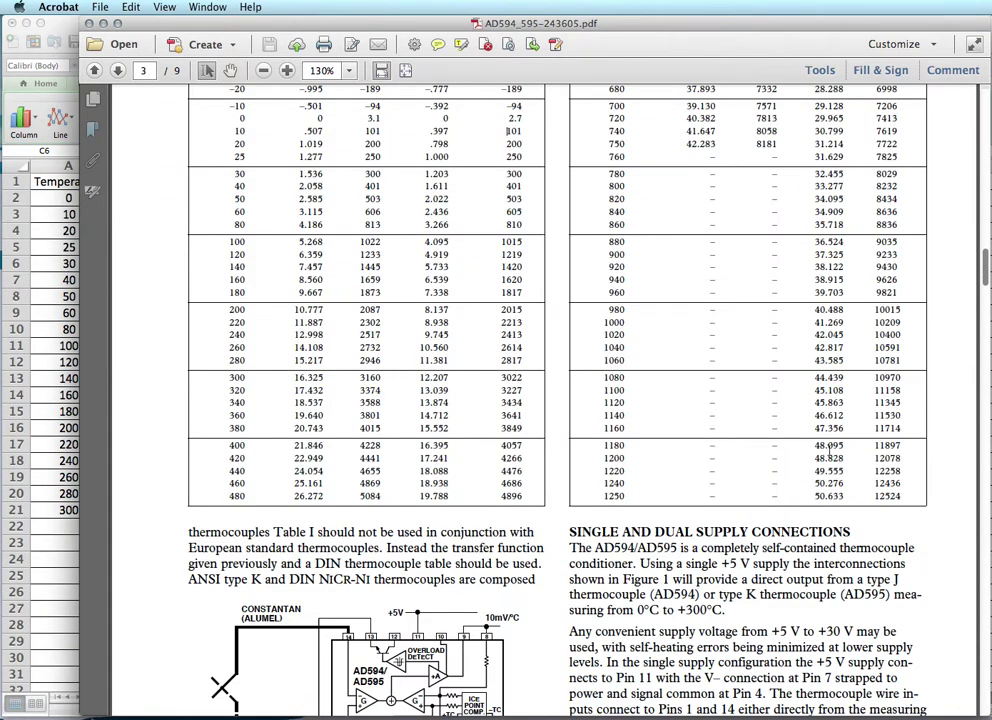
{"action": "scroll", "coordinate": [829, 452], "scroll_direction": "up", "scroll_amount": 10}
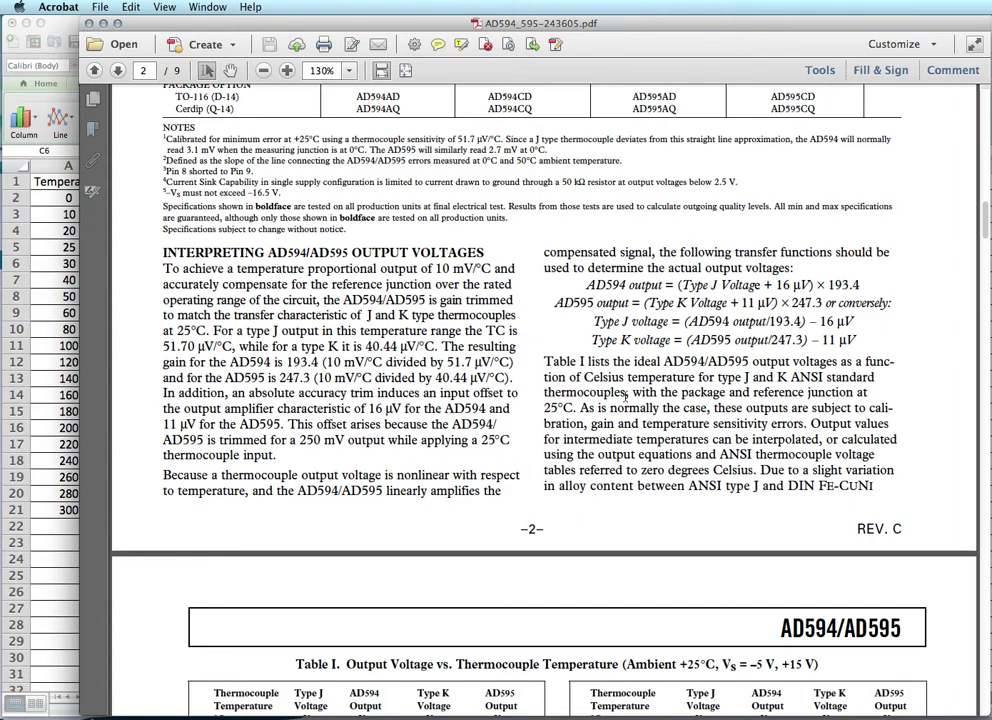
{"action": "scroll", "coordinate": [641, 357], "scroll_direction": "down", "scroll_amount": 3}
{"action": "scroll", "coordinate": [623, 388], "scroll_direction": "down", "scroll_amount": 20}
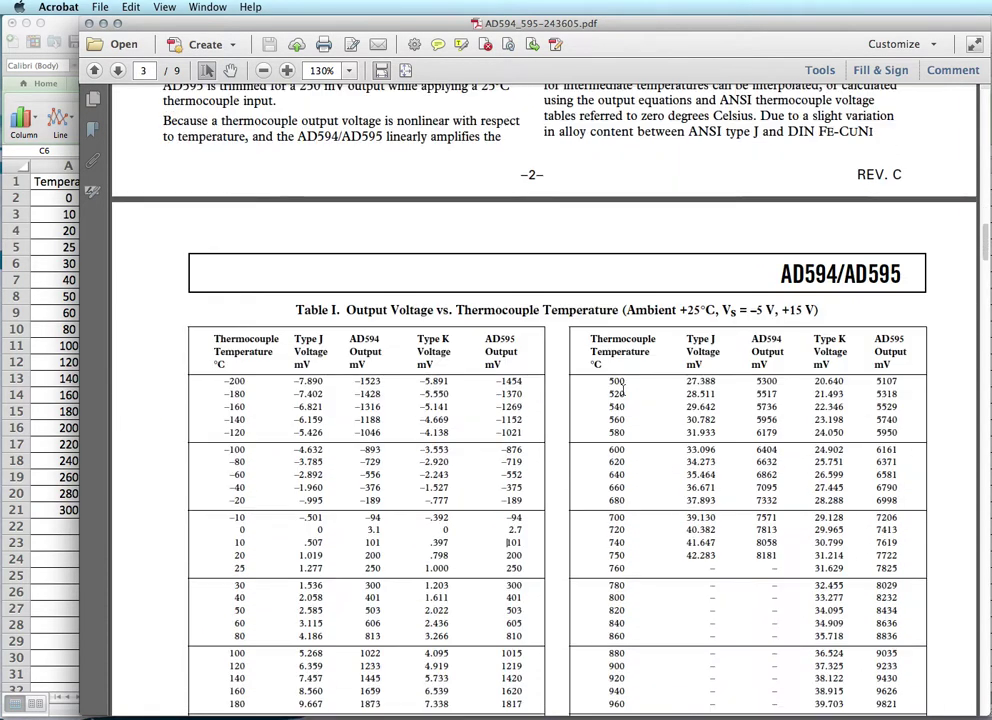
{"action": "scroll", "coordinate": [623, 390], "scroll_direction": "down", "scroll_amount": 1}
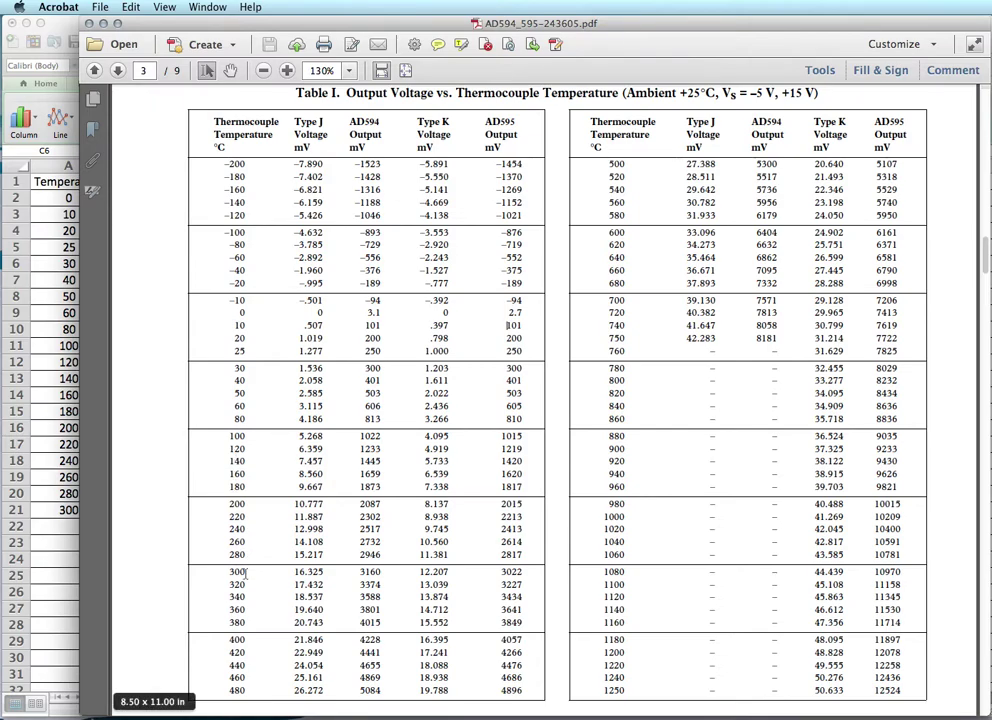
- Switch to Workbook1 and select the temperature and voltage values in A2:B21
{"action": "left_click", "coordinate": [60, 547]}
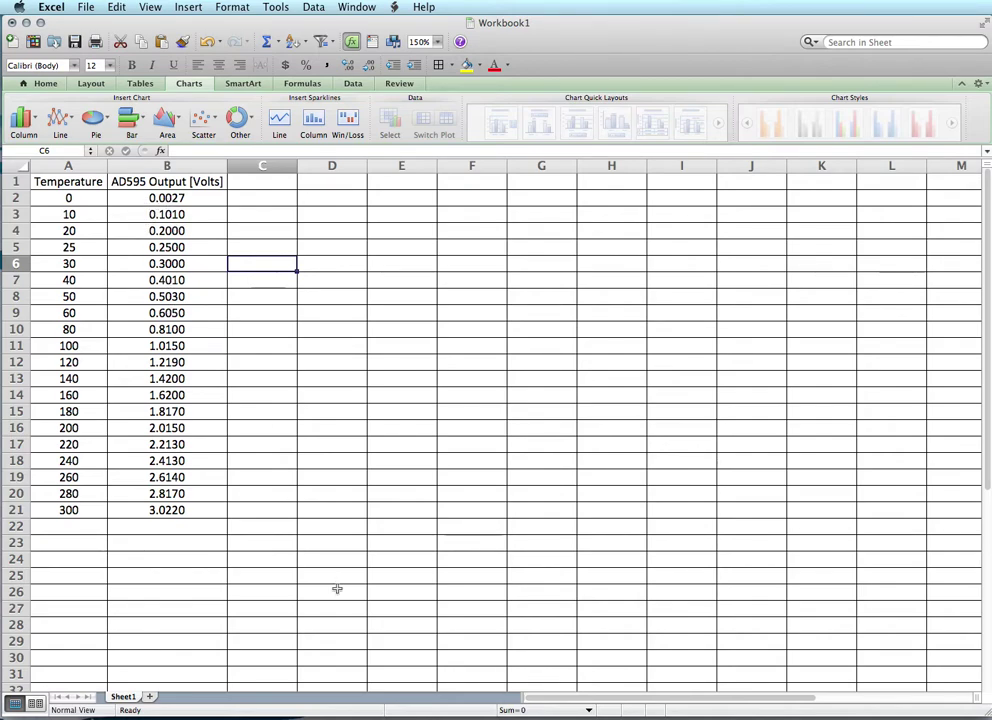
{"action": "key", "text": "super+Tab"}
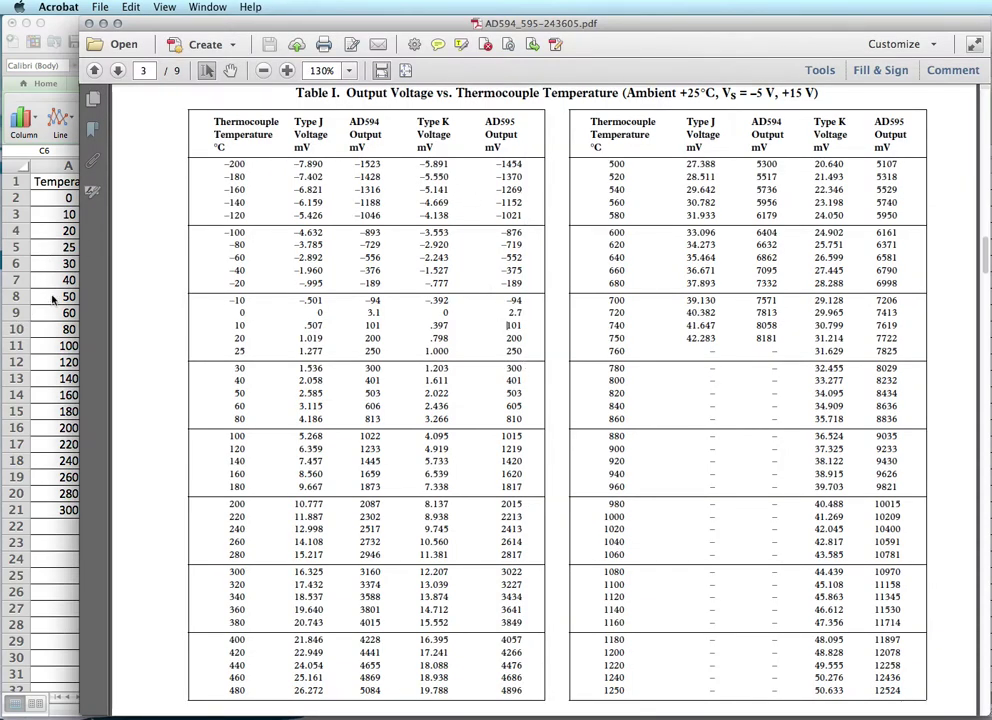
{"action": "left_click", "coordinate": [60, 262]}
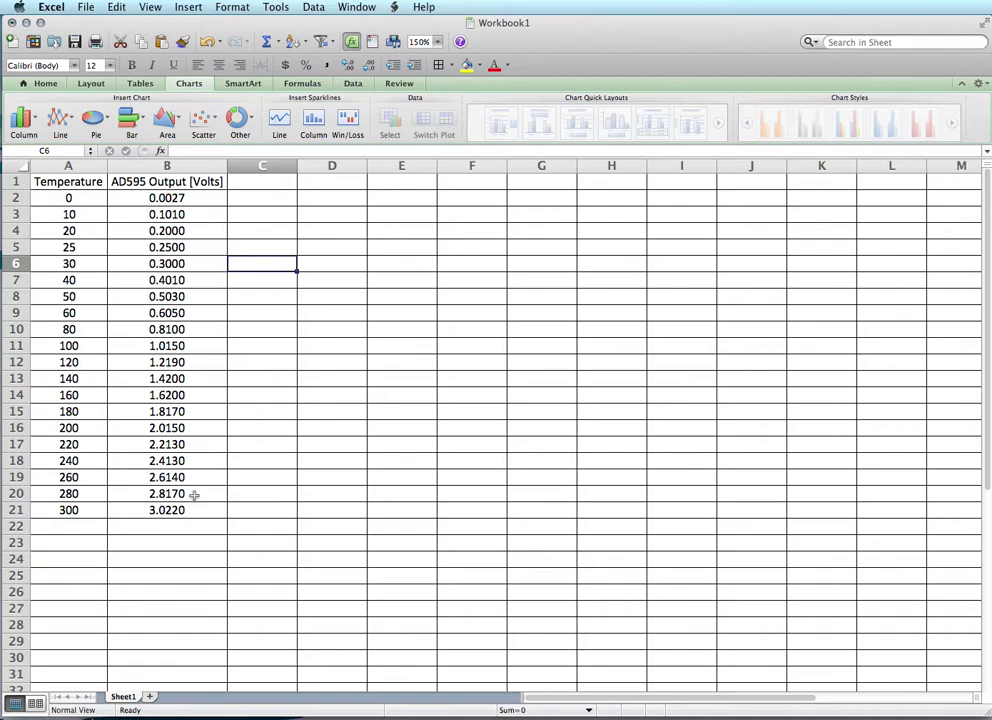
{"action": "left_click", "coordinate": [244, 341]}
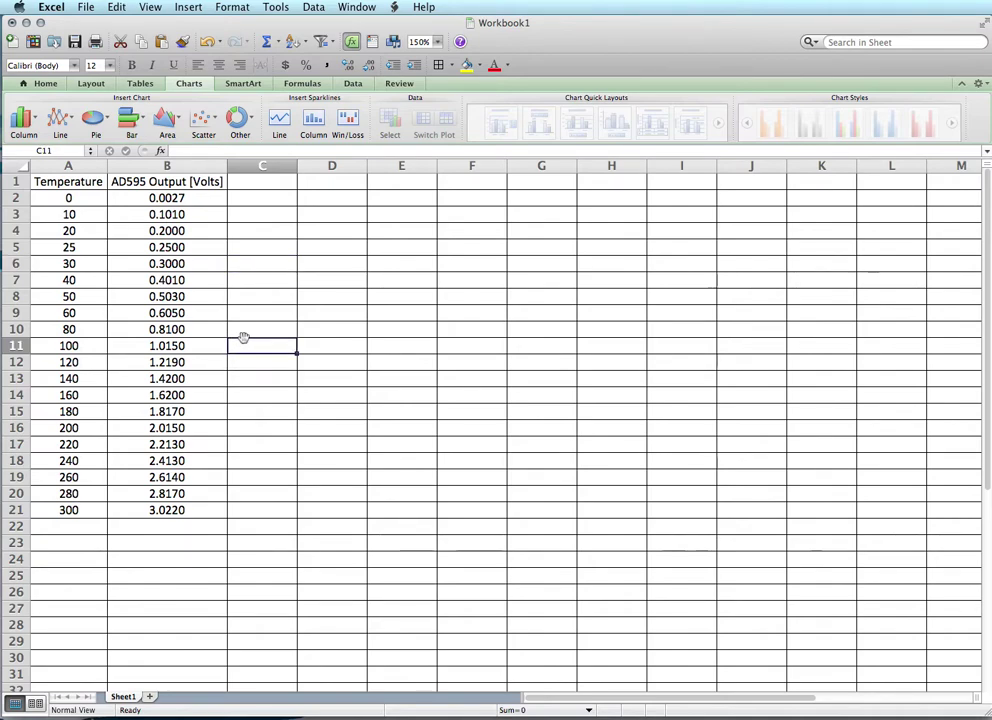
{"action": "left_click_drag", "start_coordinate": [80, 200], "coordinate": [137, 507]}
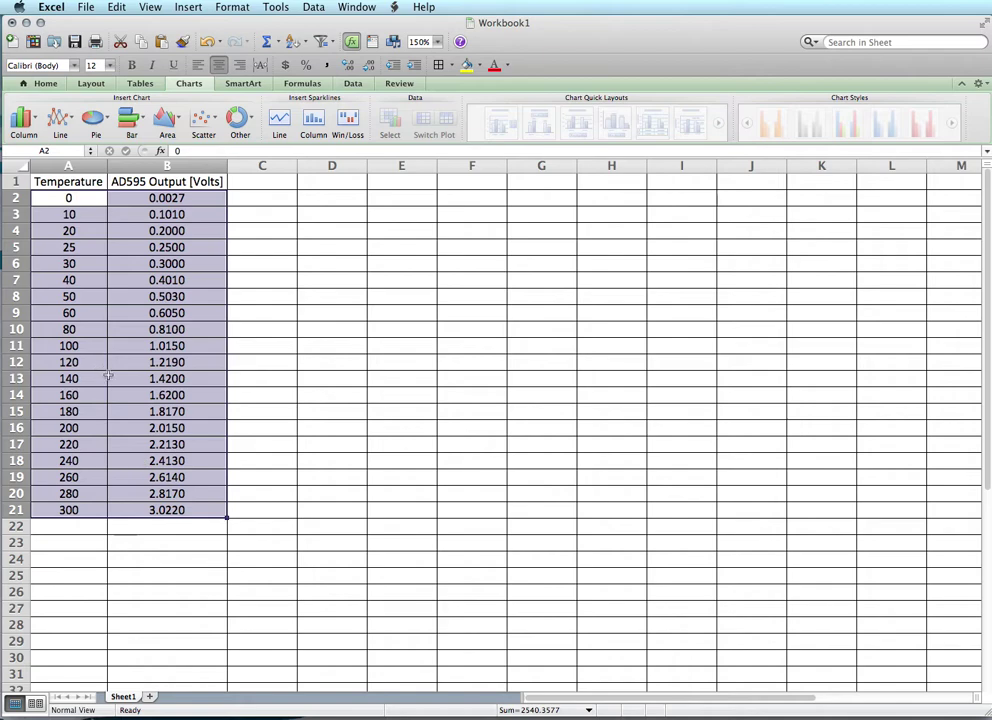
- Insert a markers-only scatter chart of the data and move it beside the table
{"action": "left_click", "coordinate": [214, 126]}
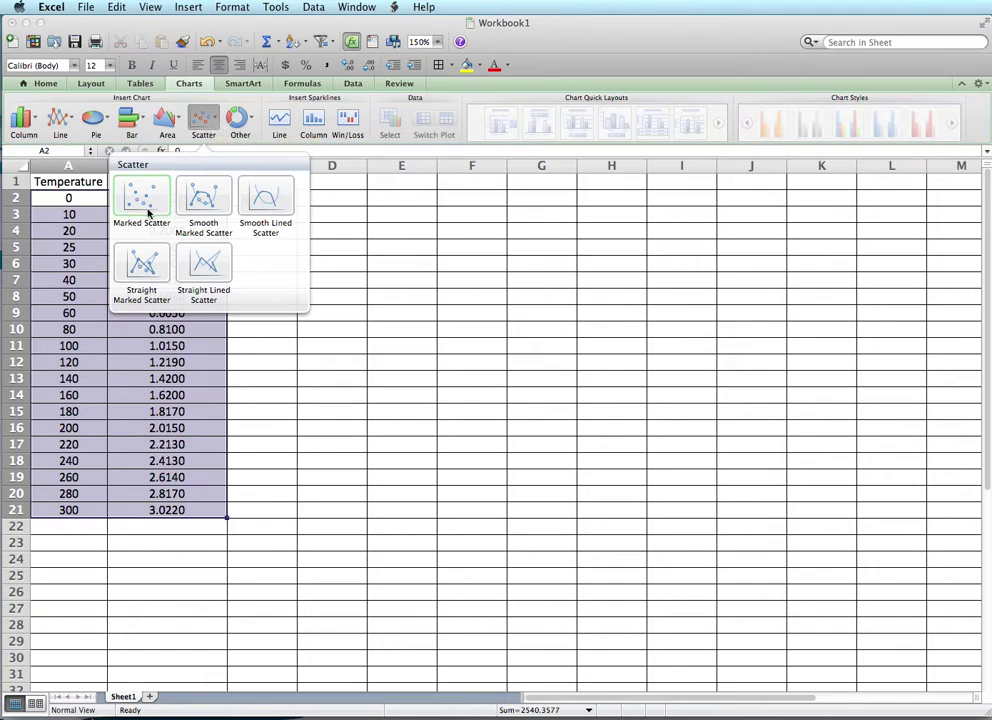
{"action": "left_click", "coordinate": [147, 207]}
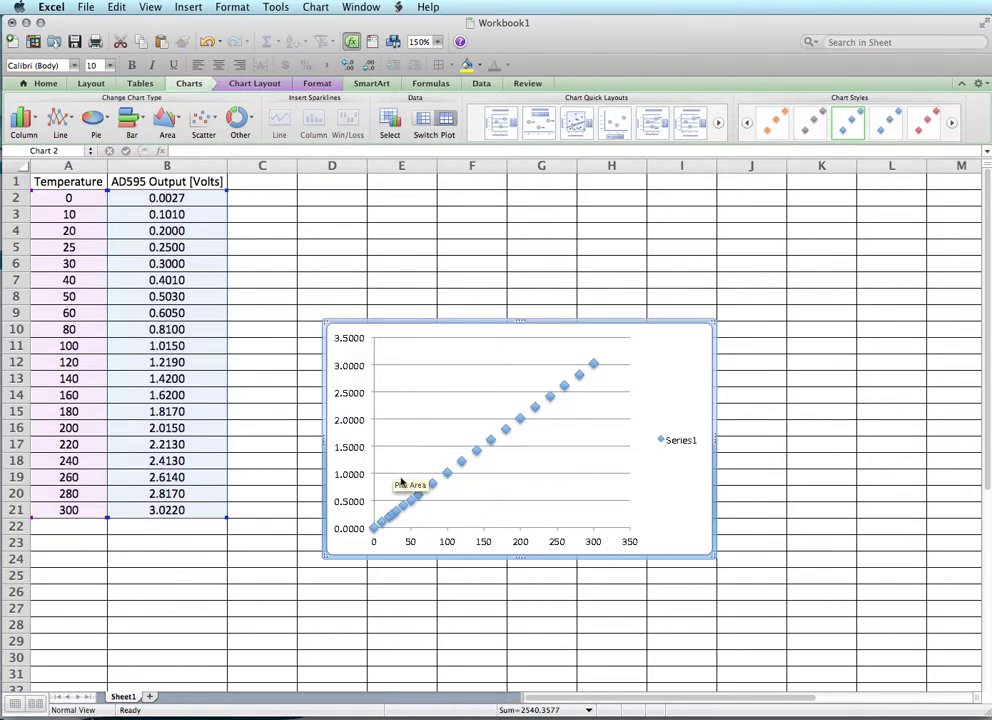
{"action": "left_click_drag", "start_coordinate": [689, 363], "coordinate": [603, 267]}
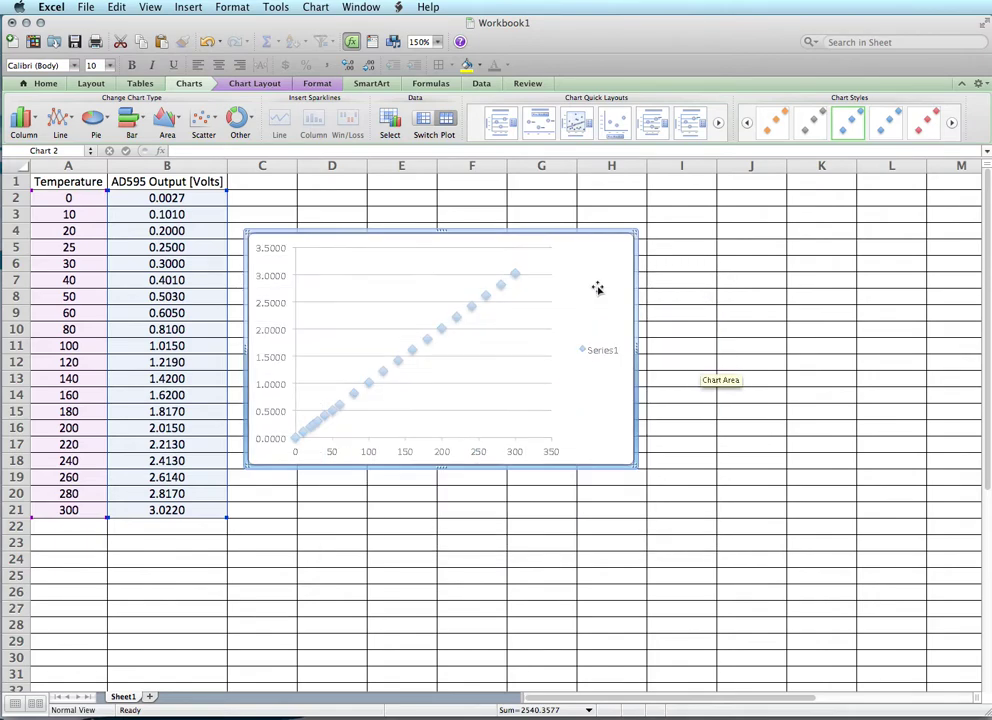
- Add a linear trendline showing y = 0.0101x + 0.0022 and reposition the equation label
{"action": "right_click", "coordinate": [455, 318]}
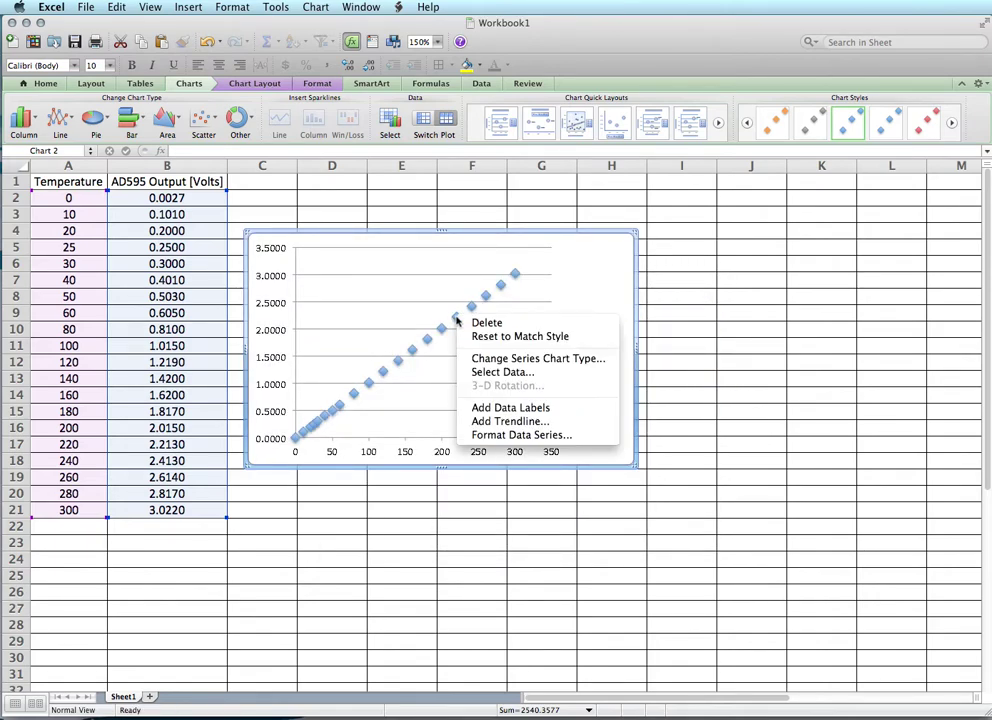
{"action": "left_click", "coordinate": [518, 421]}
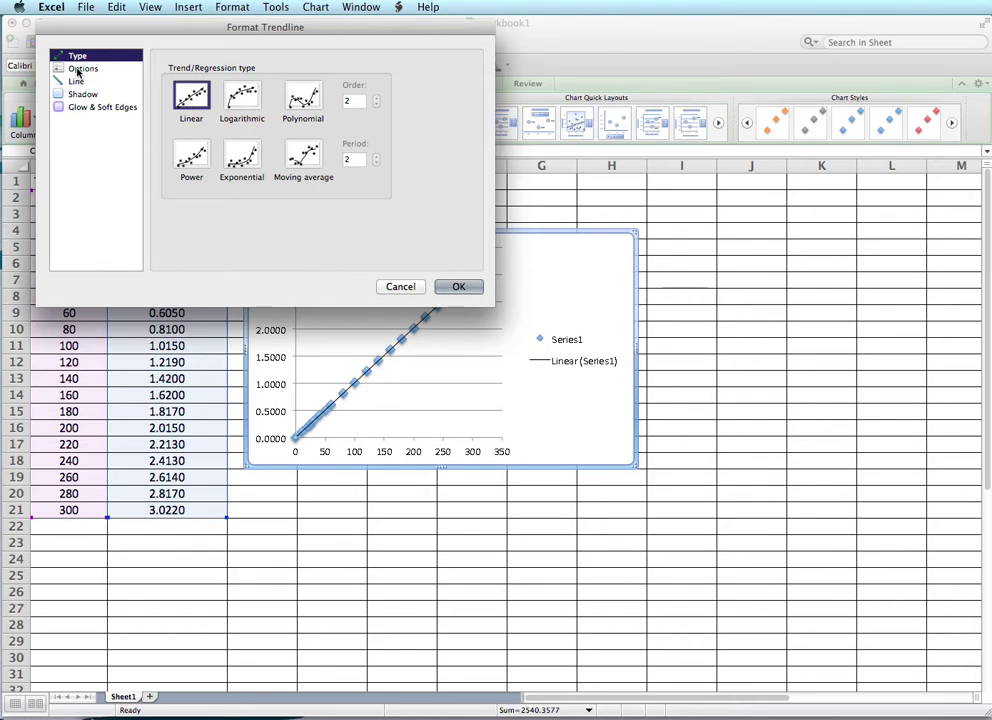
{"action": "left_click", "coordinate": [79, 69]}
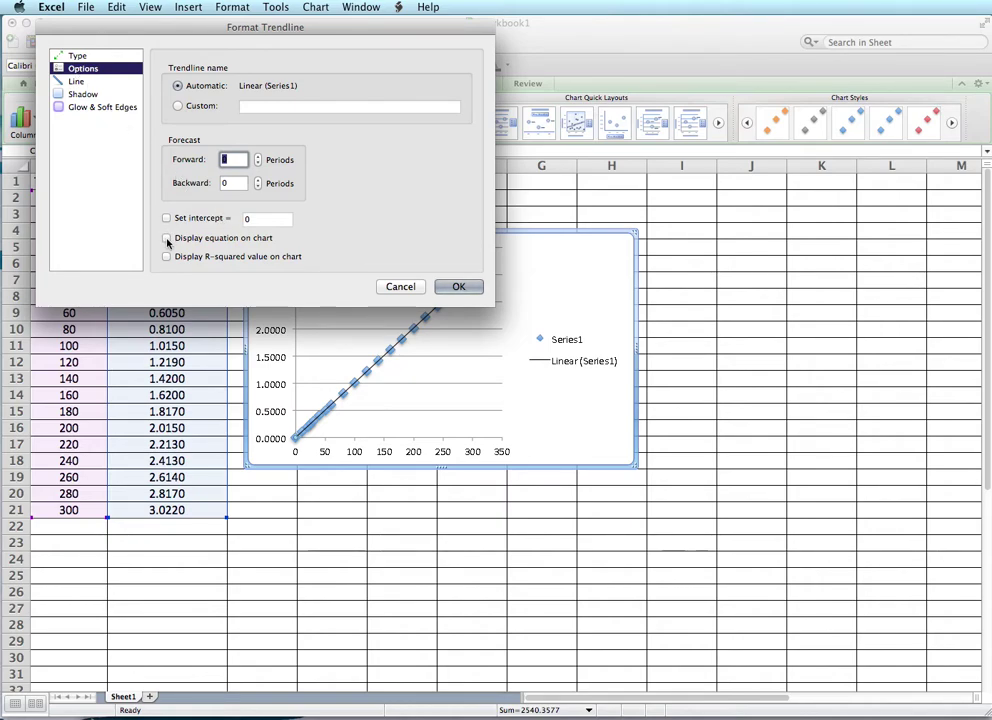
{"action": "left_click", "coordinate": [166, 238]}
{"action": "left_click", "coordinate": [472, 287]}
{"action": "left_click", "coordinate": [422, 280]}
{"action": "left_click_drag", "start_coordinate": [422, 280], "coordinate": [430, 260]}
{"action": "left_click_drag", "start_coordinate": [576, 277], "coordinate": [622, 275]}
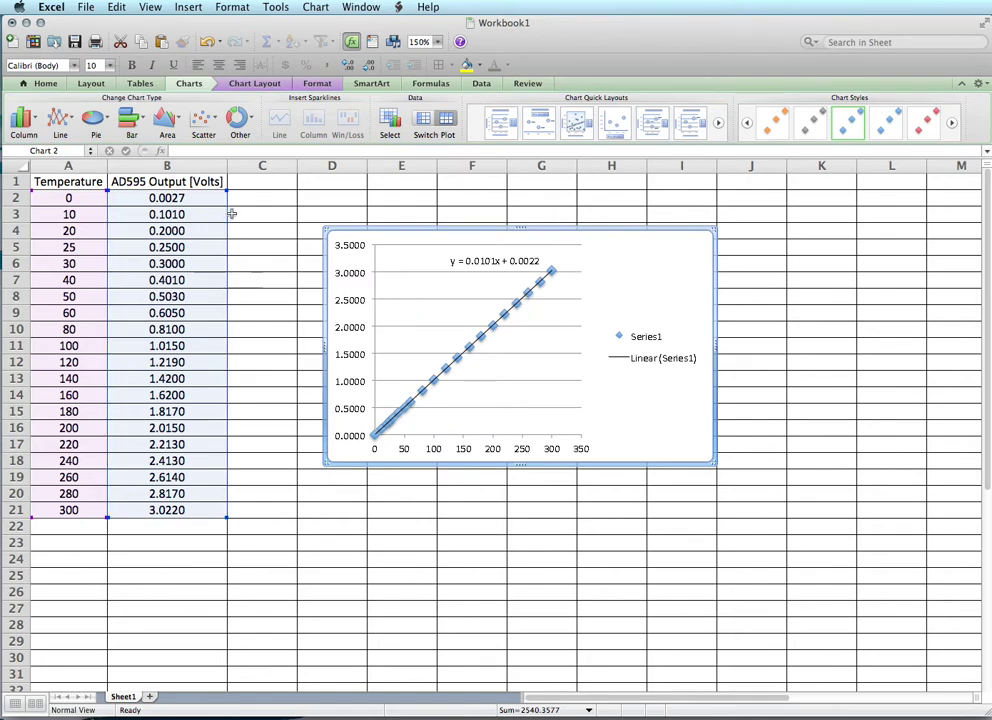
- Enter the trendline formula (0.0101*B2)+0.0022 in cell C2
{"action": "left_click", "coordinate": [262, 201]}
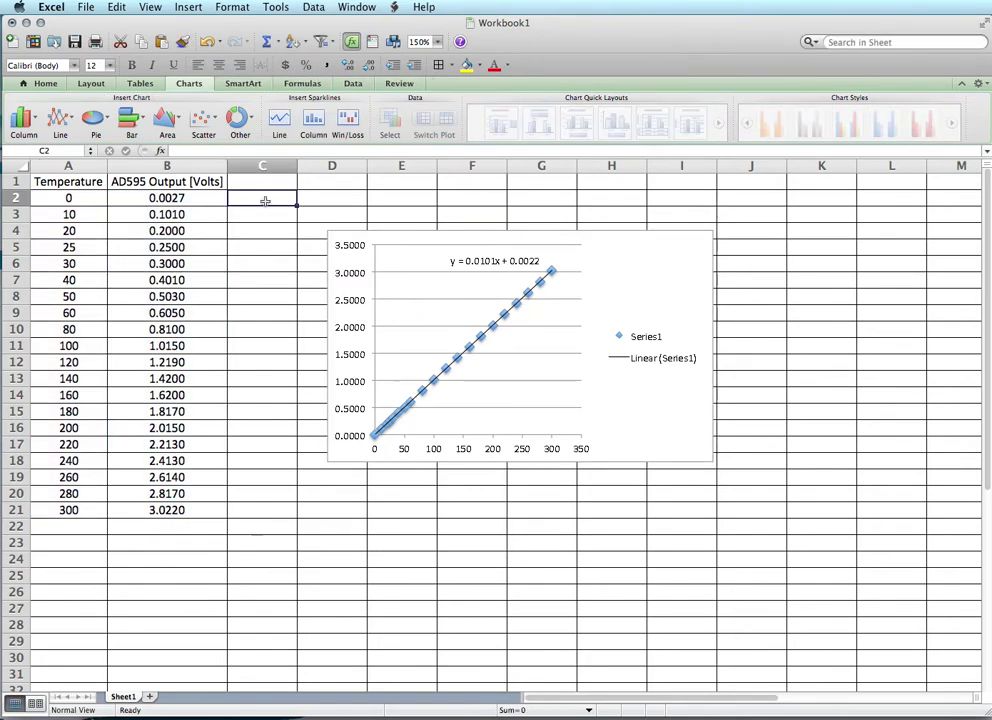
{"action": "type", "text": "="}
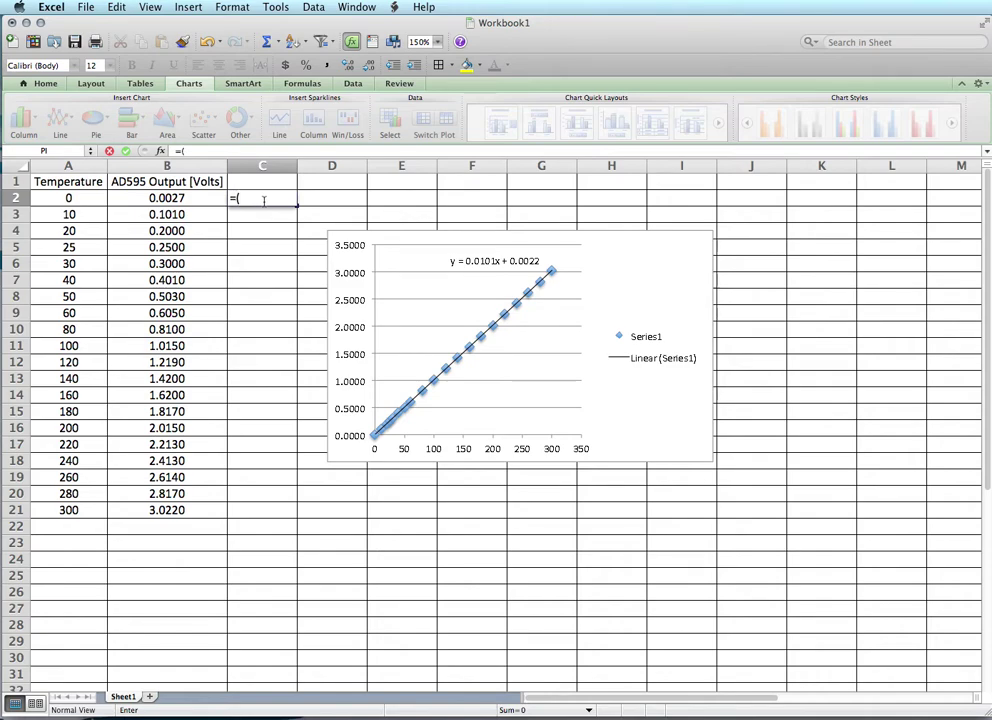
{"action": "type", "text": "(0.0101*"}
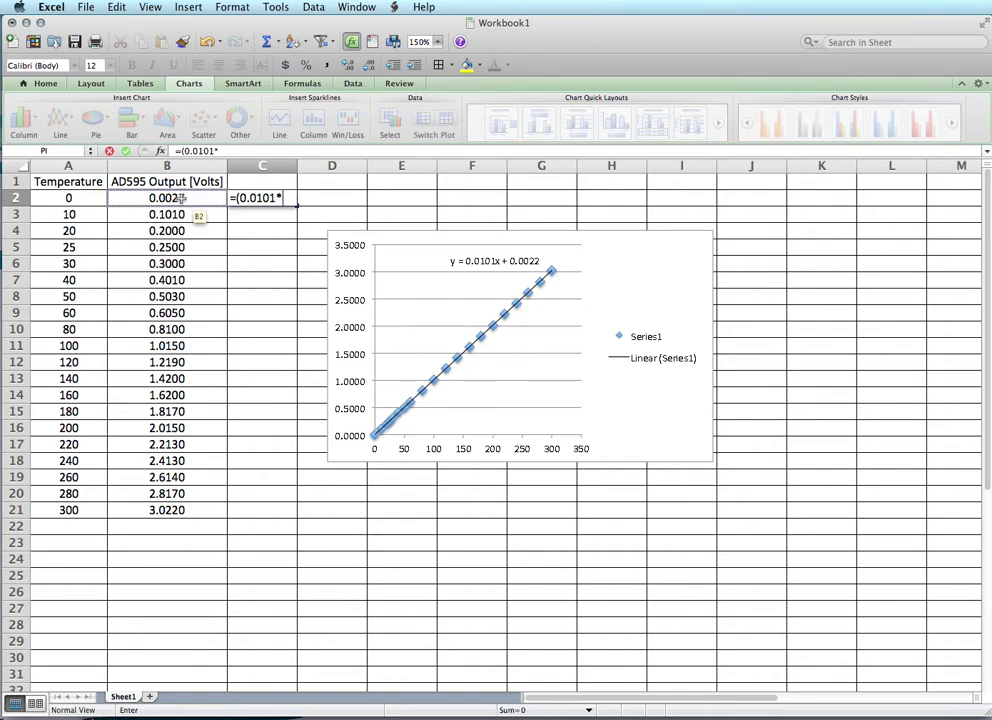
{"action": "left_click", "coordinate": [182, 199]}
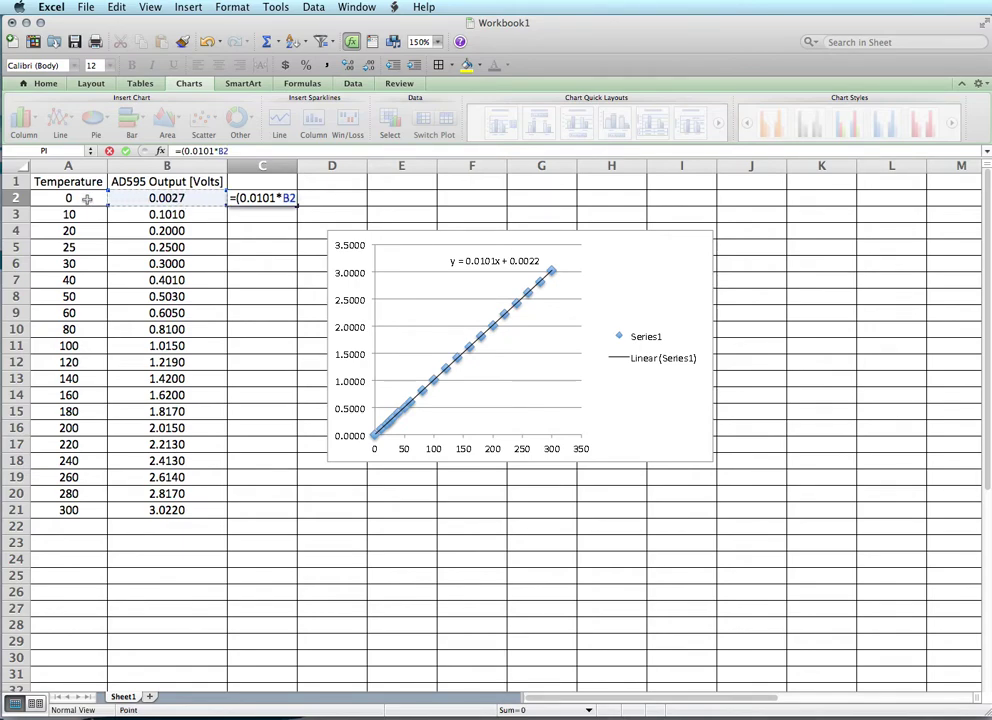
{"action": "type", "text": ")"}
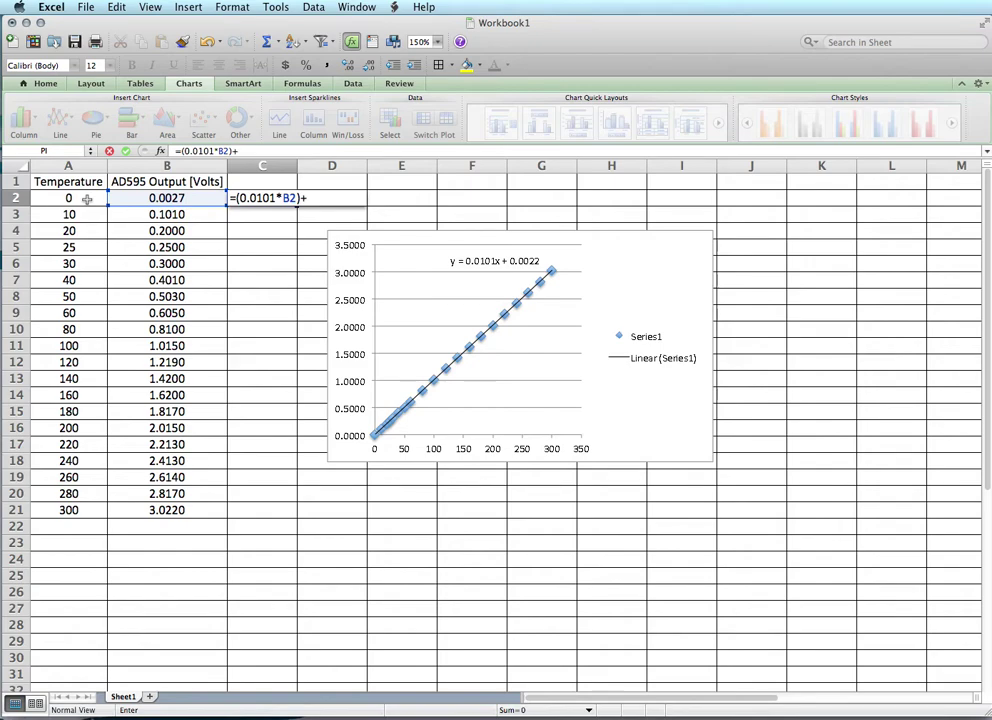
{"action": "type", "text": "+0.0022"}
{"action": "key", "text": "Return"}
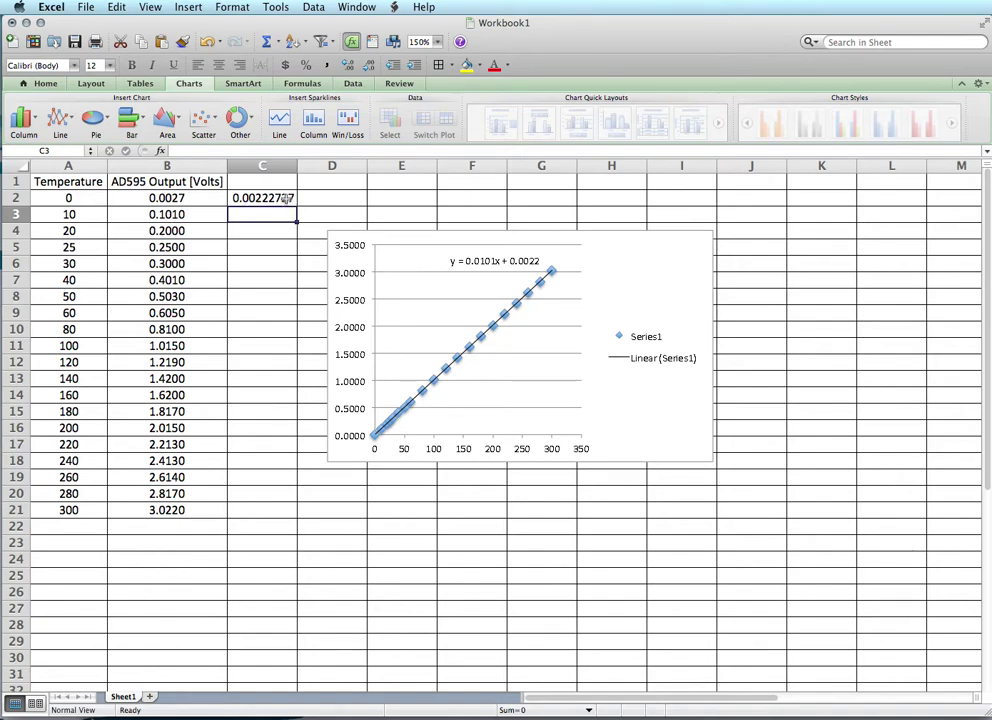
- Change the C2 formula to =(0.0101*A2)+0.0022 and fill it down to C21
{"action": "double_click", "coordinate": [284, 197]}
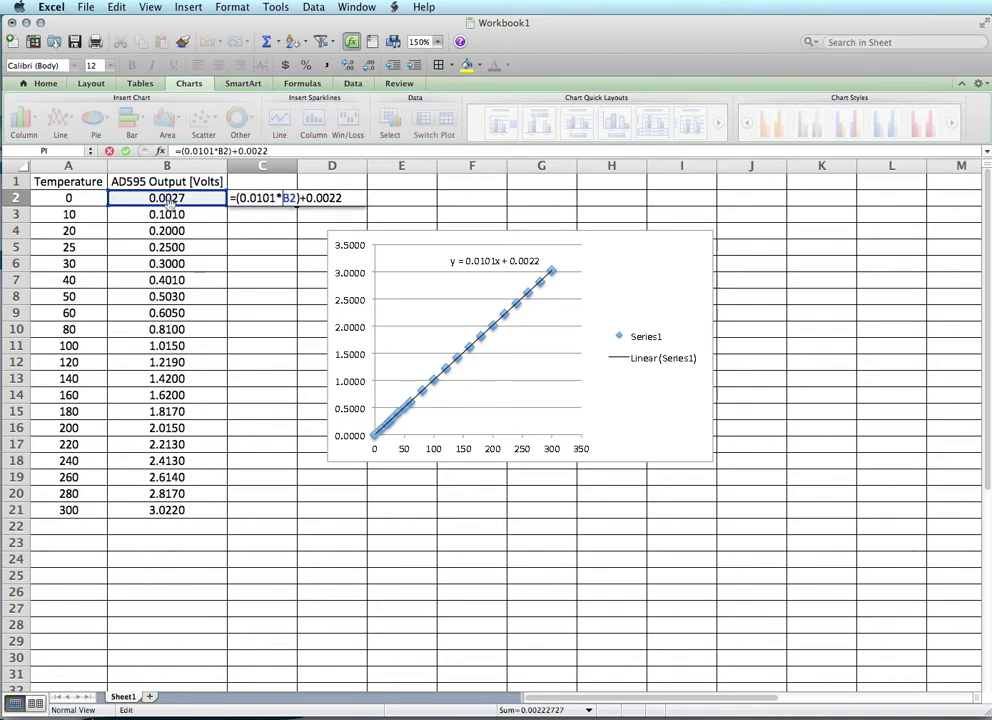
{"action": "left_click", "coordinate": [168, 199]}
{"action": "left_click", "coordinate": [100, 198]}
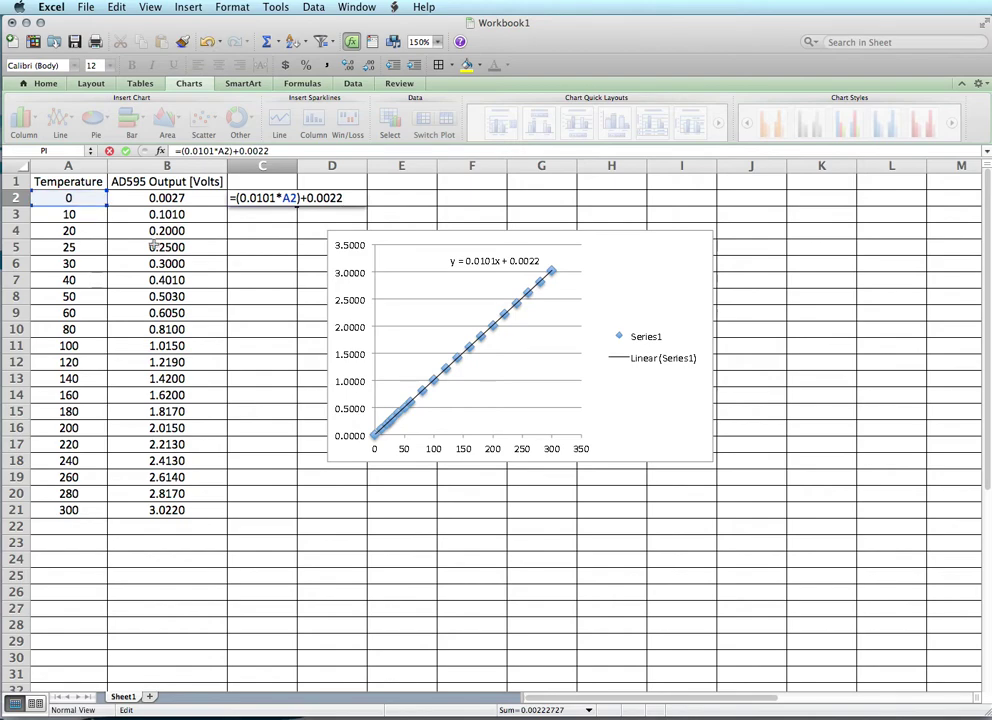
{"action": "key", "text": "Return"}
{"action": "key", "text": "Up"}
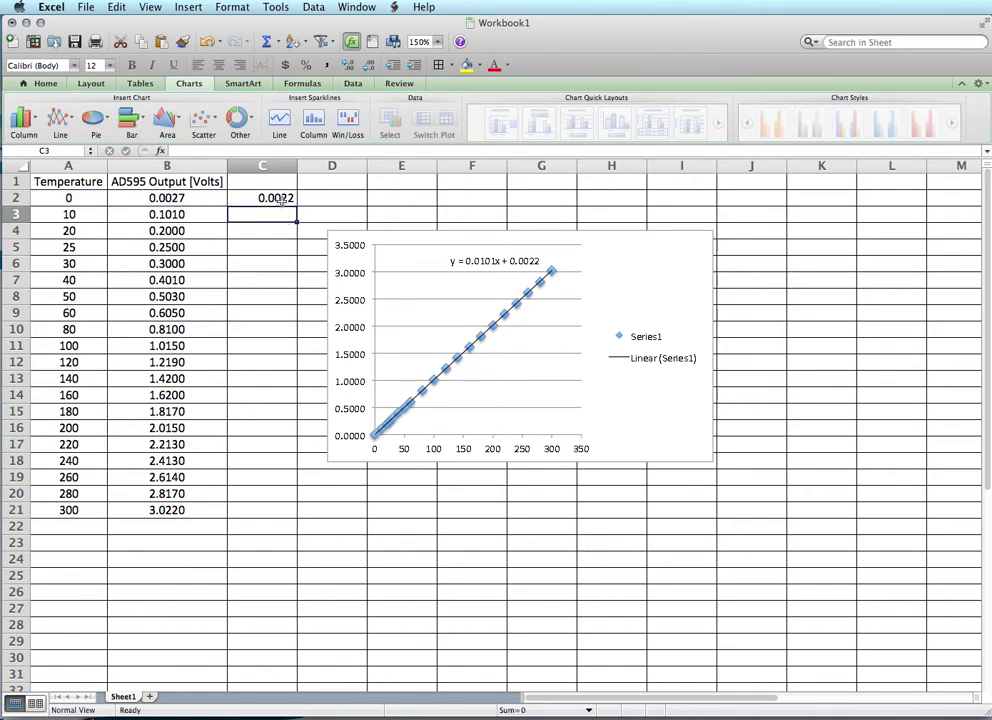
{"action": "double_click", "coordinate": [265, 198]}
{"action": "key", "text": "shift+Right"}
{"action": "key", "text": "shift+Right"}
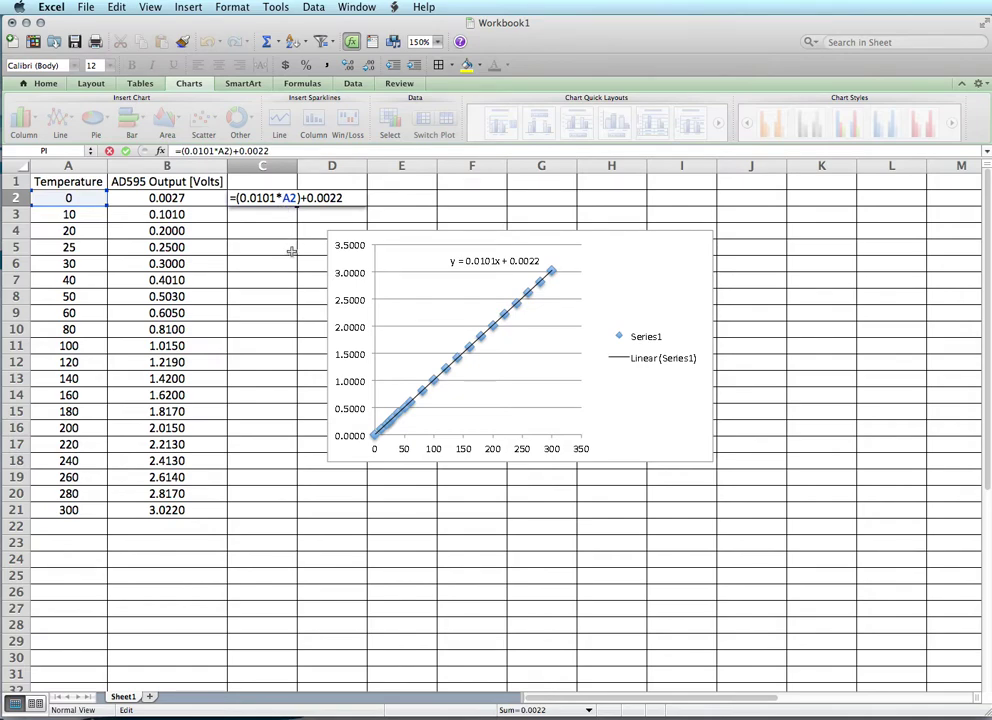
{"action": "key", "text": "Return"}
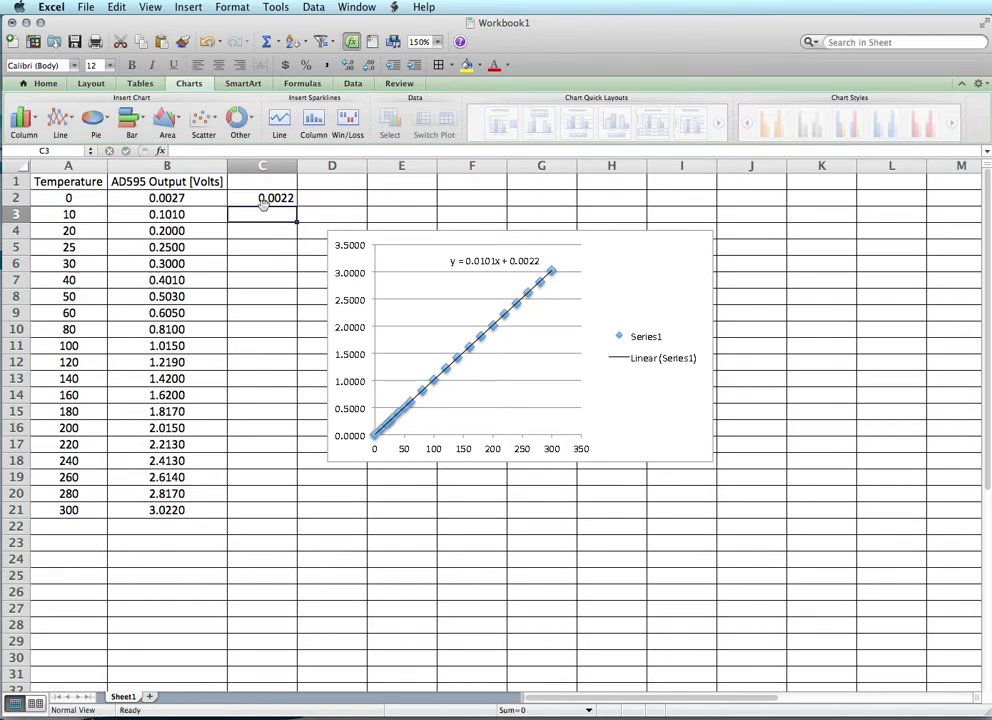
{"action": "left_click", "coordinate": [263, 199]}
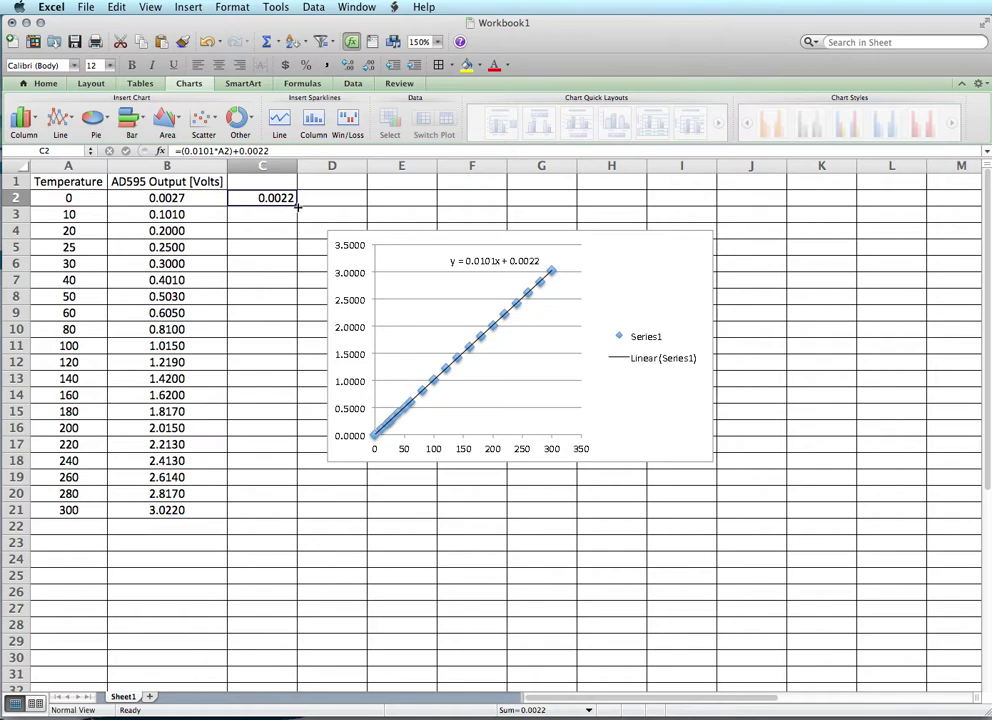
{"action": "left_click_drag", "start_coordinate": [297, 206], "coordinate": [302, 514]}
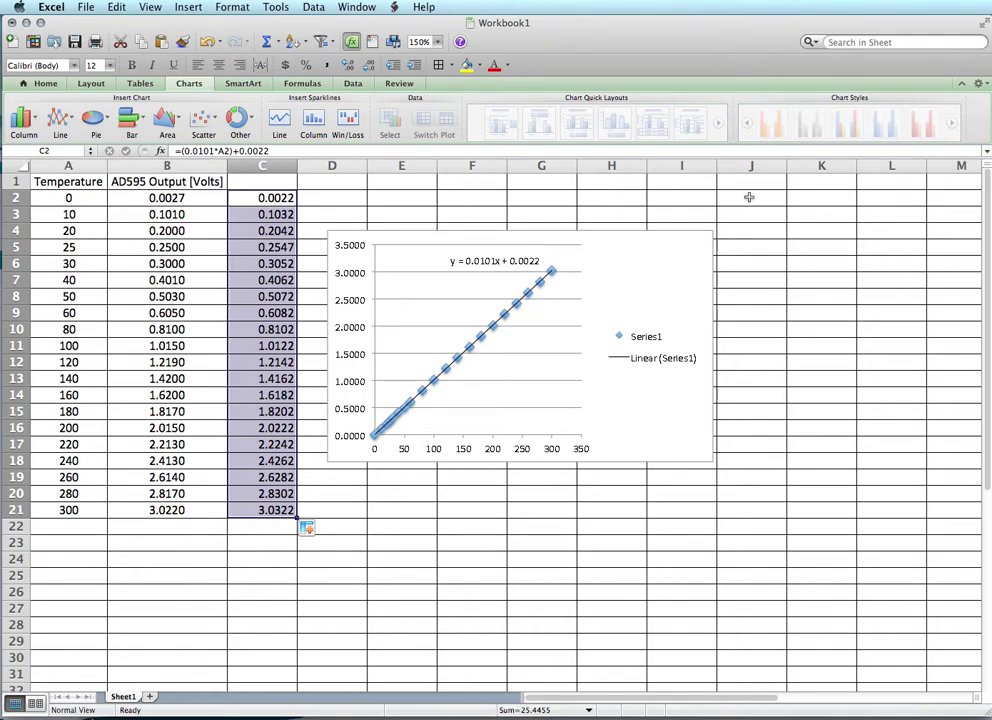
- Move the scatter chart further right, away from the data
{"action": "left_click_drag", "start_coordinate": [652, 291], "coordinate": [861, 302]}
{"action": "left_click", "coordinate": [399, 312]}
{"action": "left_click", "coordinate": [405, 281]}
- Copy temperatures A2:A21 into B23:B42, then select the voltages in B2:B21
{"action": "left_click_drag", "start_coordinate": [80, 198], "coordinate": [76, 510]}
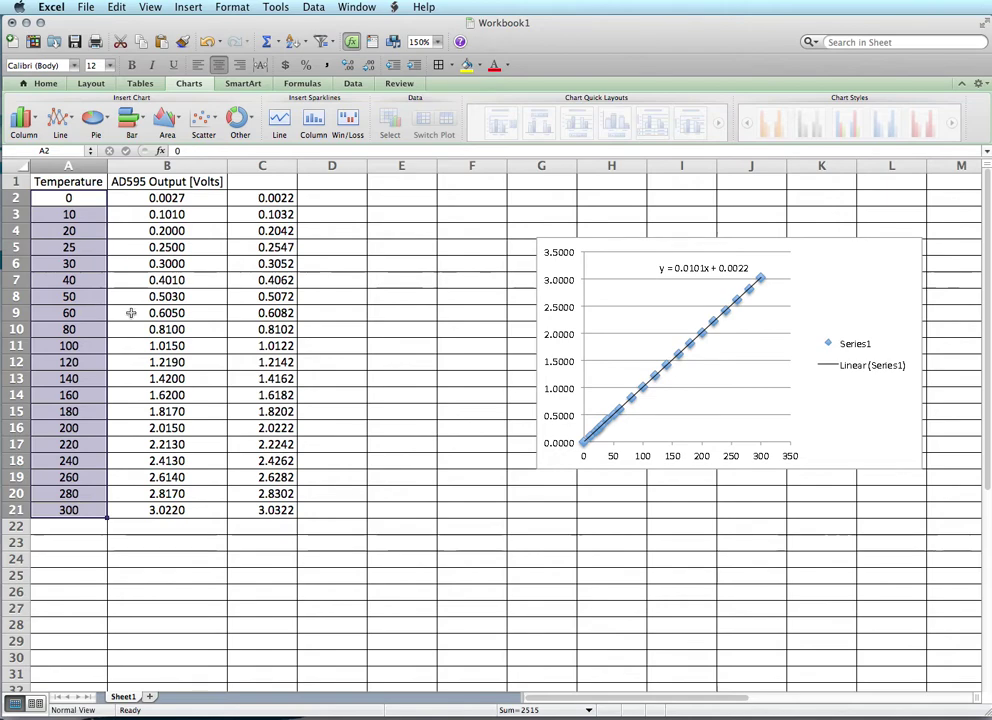
{"action": "key", "text": "super+c"}
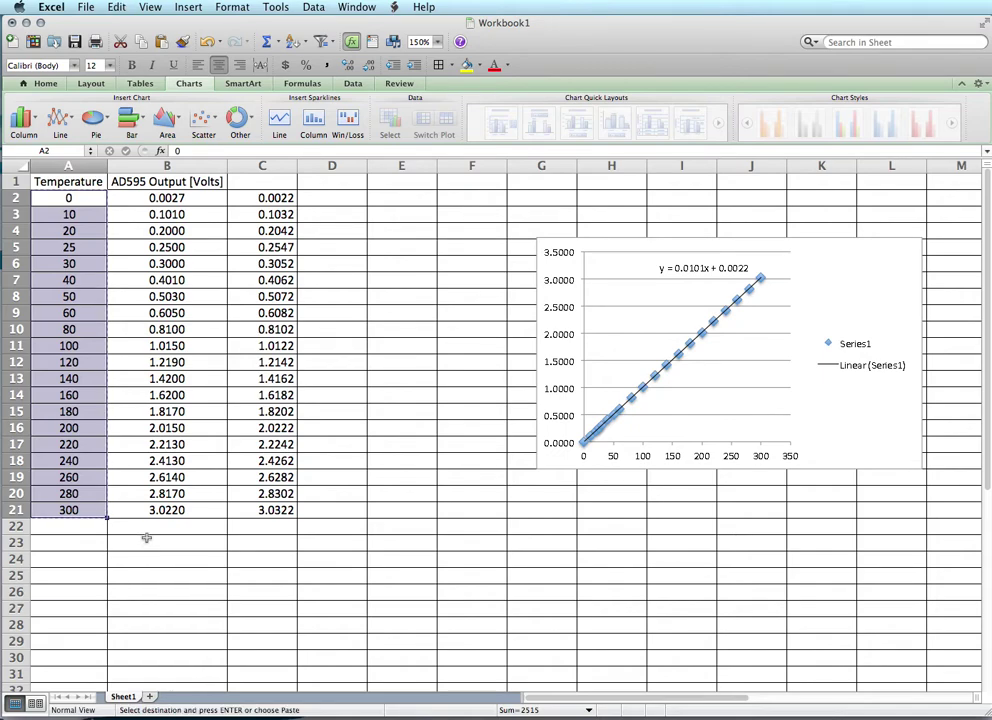
{"action": "left_click", "coordinate": [146, 542]}
{"action": "key", "text": "super+v"}
{"action": "left_click_drag", "start_coordinate": [140, 198], "coordinate": [147, 506]}
- Paste the voltages into A23:A42 and select the swapped table A23:B42
{"action": "key", "text": "super+c"}
{"action": "left_click", "coordinate": [98, 540]}
{"action": "key", "text": "super+v"}
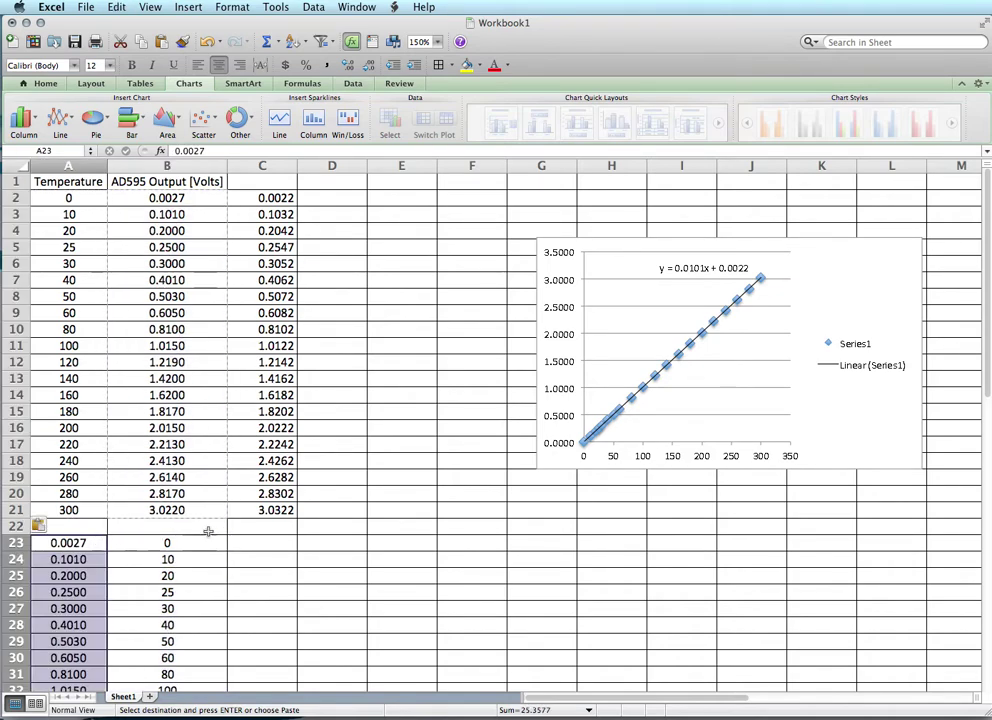
{"action": "left_click", "coordinate": [235, 547]}
{"action": "scroll", "coordinate": [236, 550], "scroll_direction": "down", "scroll_amount": 5}
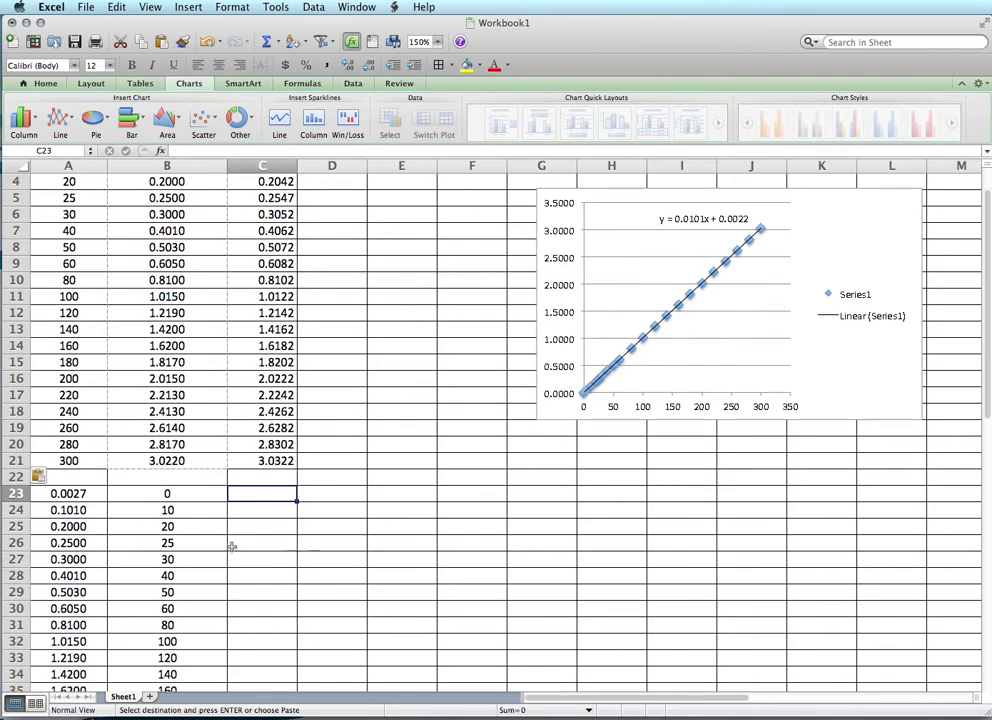
{"action": "scroll", "coordinate": [240, 559], "scroll_direction": "down", "scroll_amount": 1}
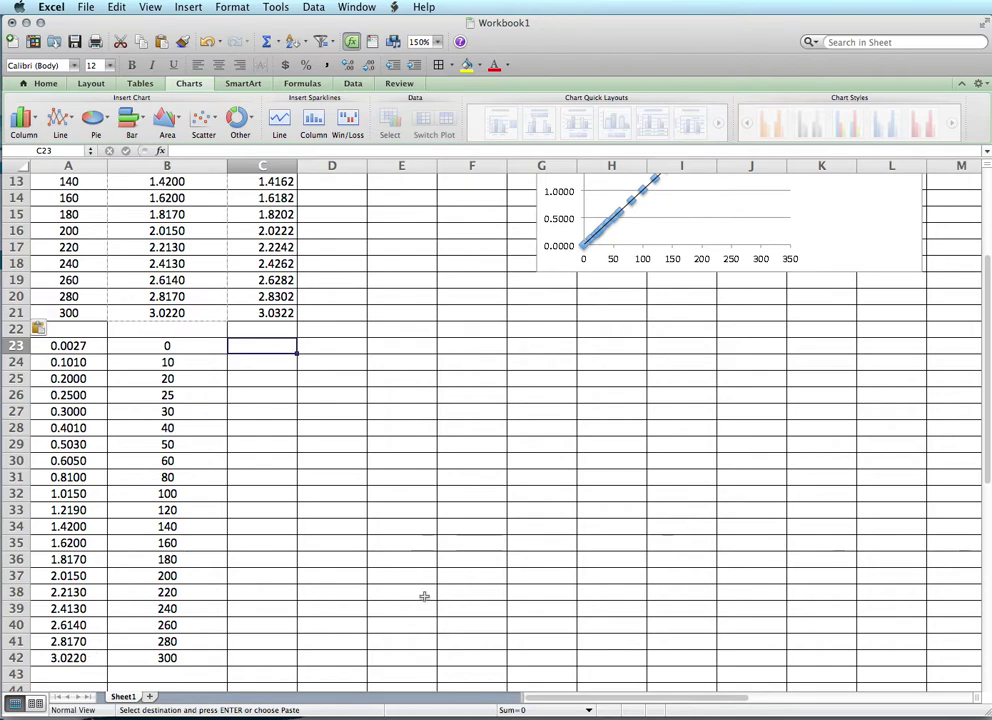
{"action": "scroll", "coordinate": [412, 595], "scroll_direction": "up", "scroll_amount": 2}
{"action": "scroll", "coordinate": [412, 599], "scroll_direction": "up", "scroll_amount": 2}
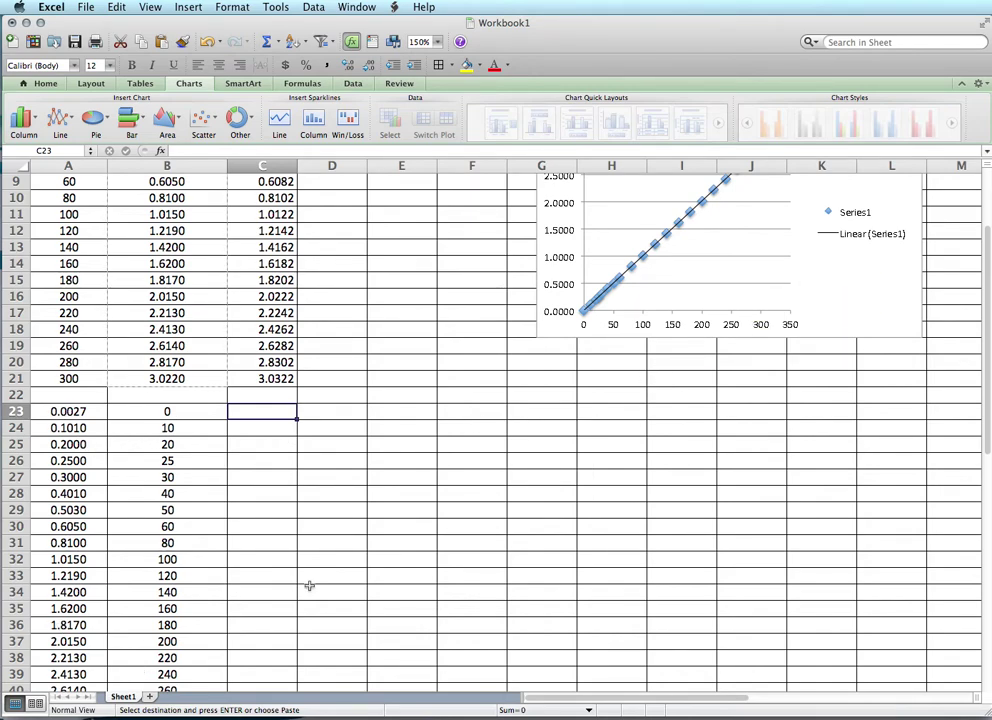
{"action": "scroll", "coordinate": [310, 584], "scroll_direction": "down", "scroll_amount": 3}
{"action": "scroll", "coordinate": [310, 584], "scroll_direction": "down", "scroll_amount": 10}
{"action": "scroll", "coordinate": [300, 575], "scroll_direction": "up", "scroll_amount": 1}
{"action": "left_click_drag", "start_coordinate": [78, 211], "coordinate": [170, 531]}
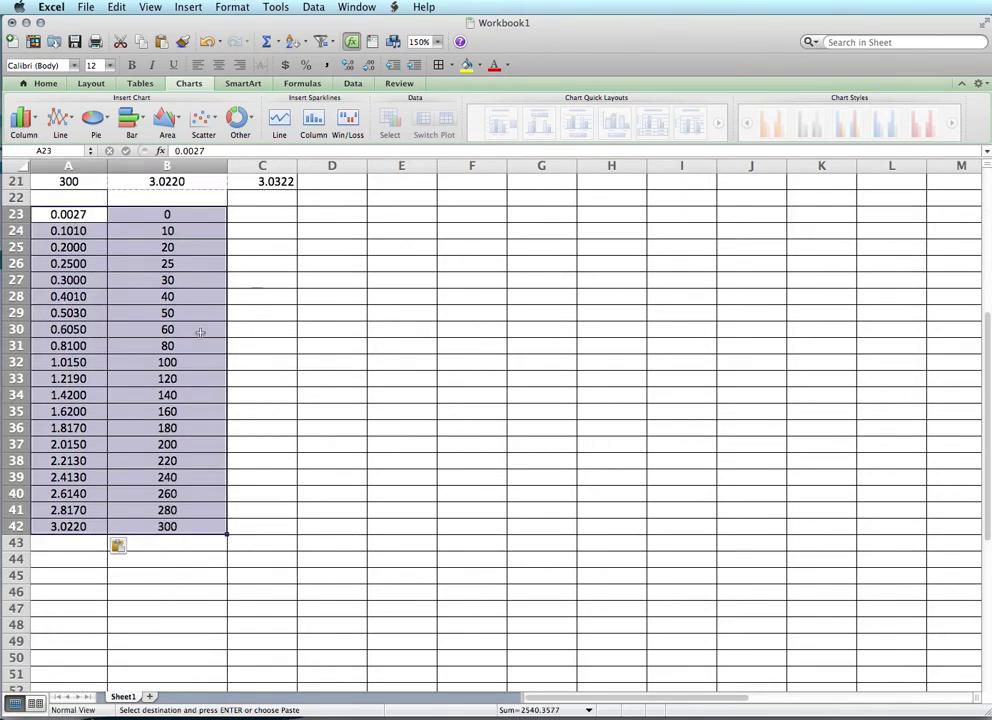
- Insert a markers-only scatter chart of A23:B42 with value labels on each point
{"action": "left_click", "coordinate": [215, 128]}
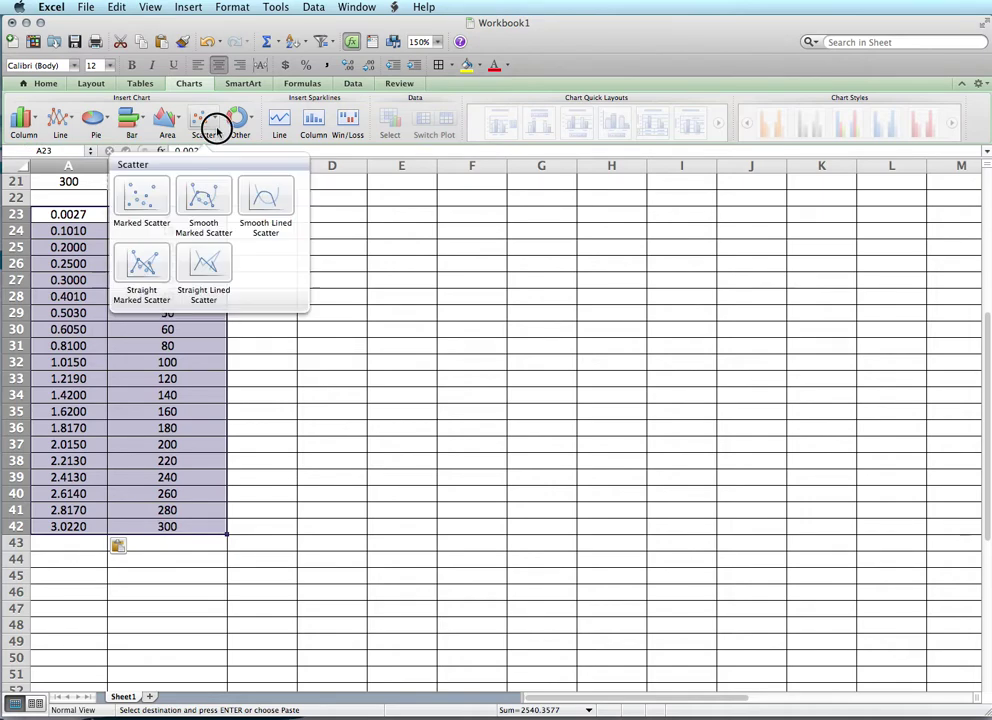
{"action": "left_click", "coordinate": [139, 197]}
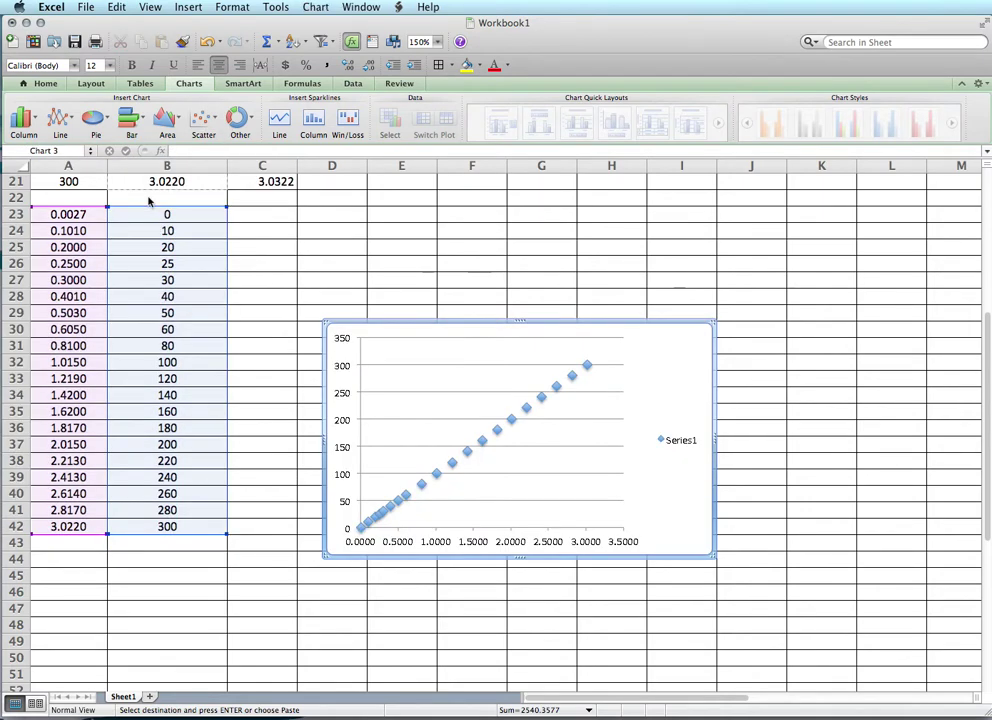
{"action": "right_click", "coordinate": [542, 399]}
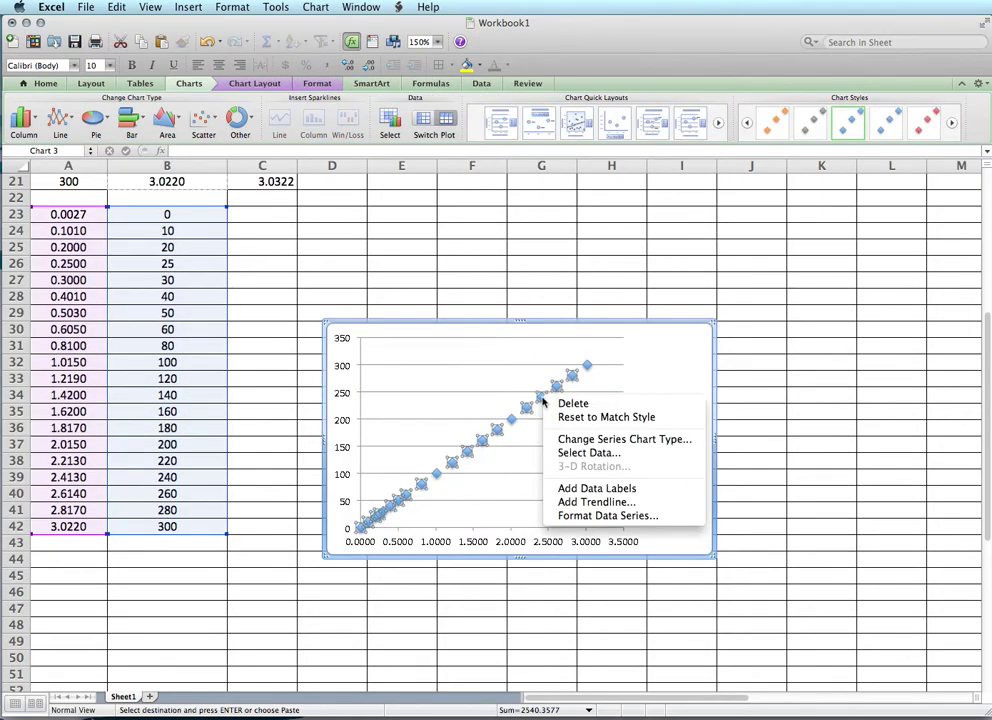
{"action": "left_click", "coordinate": [604, 488]}
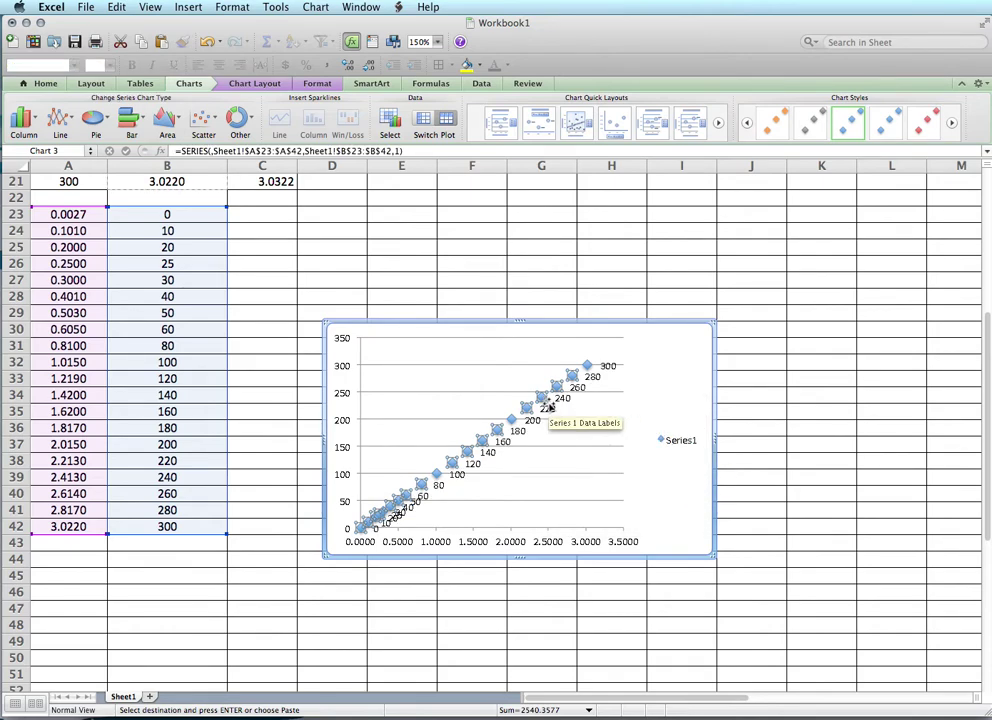
- Add a linear trendline showing y = 99.349x - 0.2135 and move the chart up and right
{"action": "right_click", "coordinate": [542, 400]}
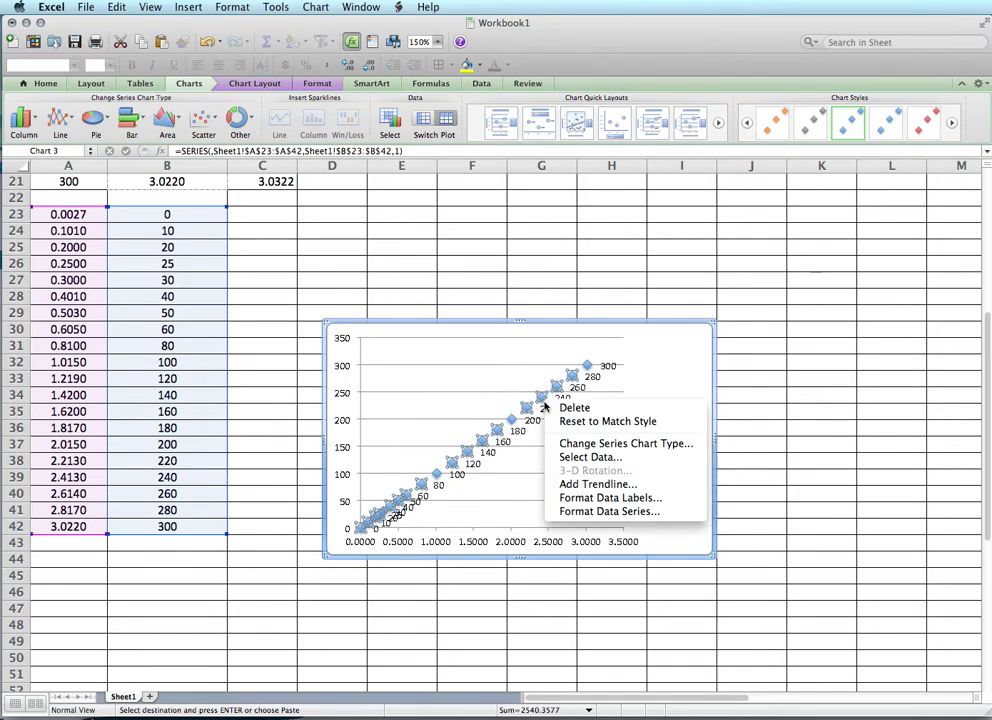
{"action": "left_click", "coordinate": [596, 484]}
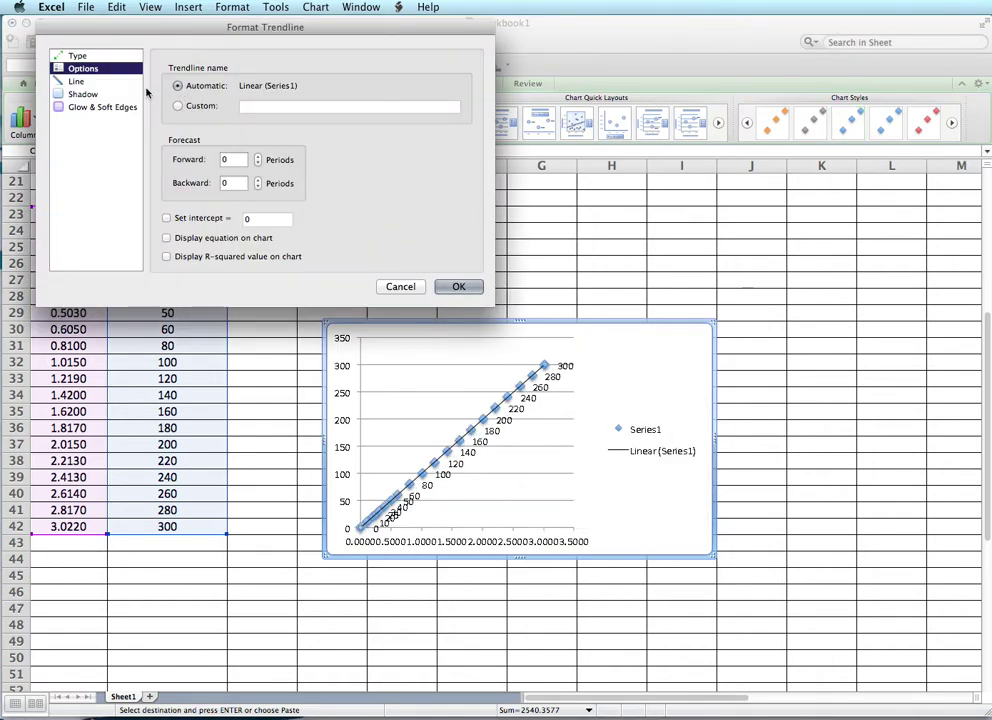
{"action": "left_click", "coordinate": [78, 56]}
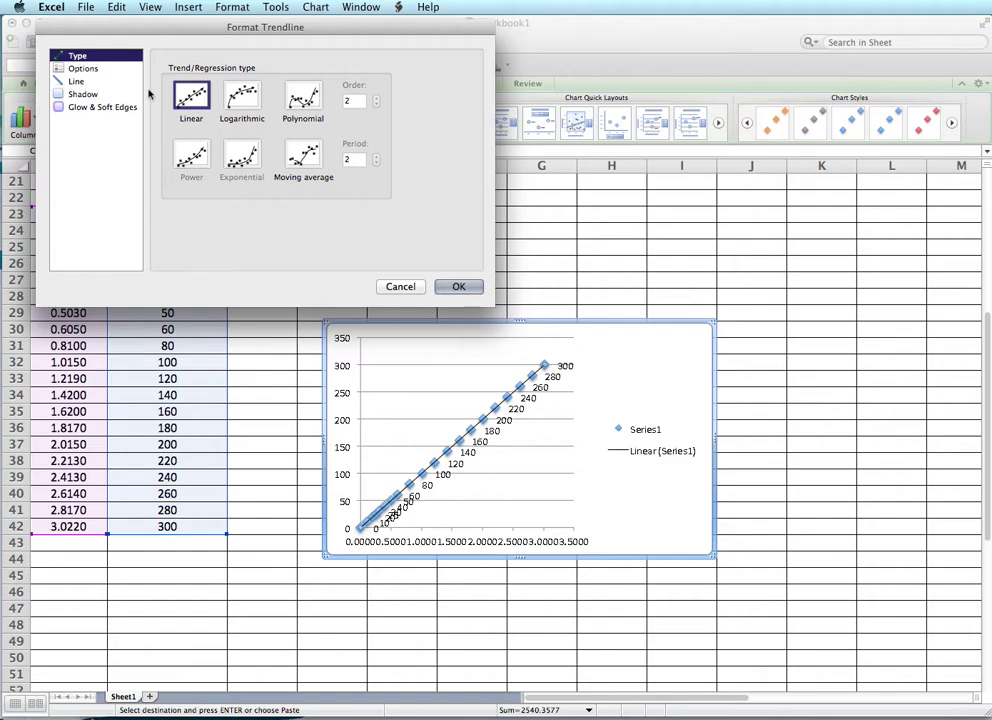
{"action": "left_click", "coordinate": [72, 68]}
{"action": "left_click", "coordinate": [168, 238]}
{"action": "left_click", "coordinate": [455, 287]}
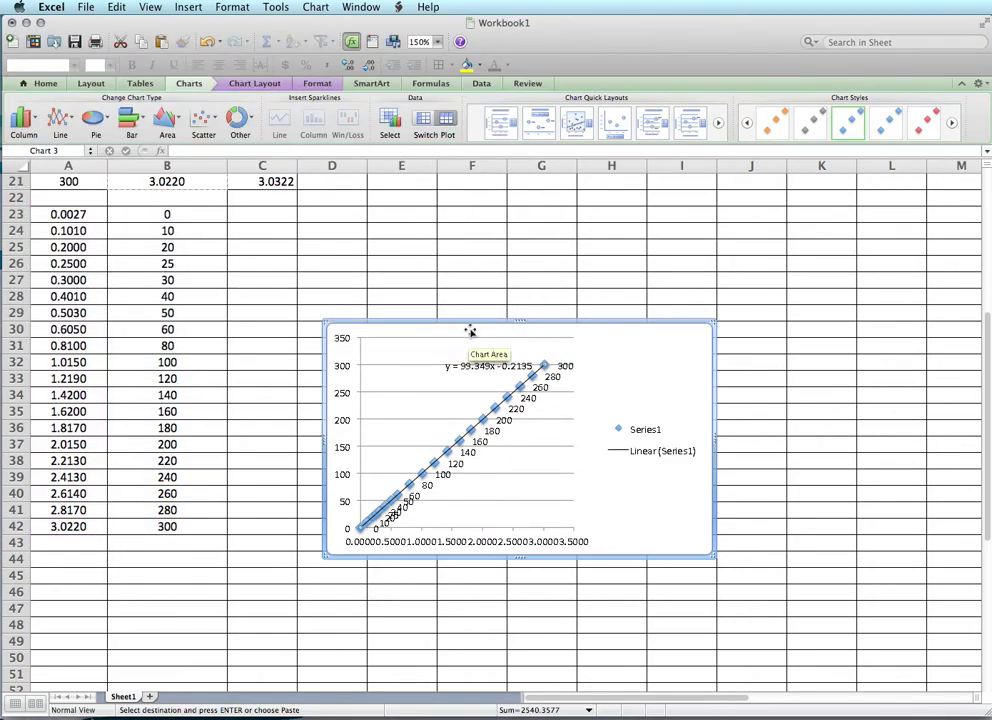
{"action": "left_click_drag", "start_coordinate": [470, 332], "coordinate": [490, 240]}
- Enter =(99.349*A23)-0.2135 in C23, fixing the constant, to get 0.0547423
{"action": "left_click", "coordinate": [251, 216]}
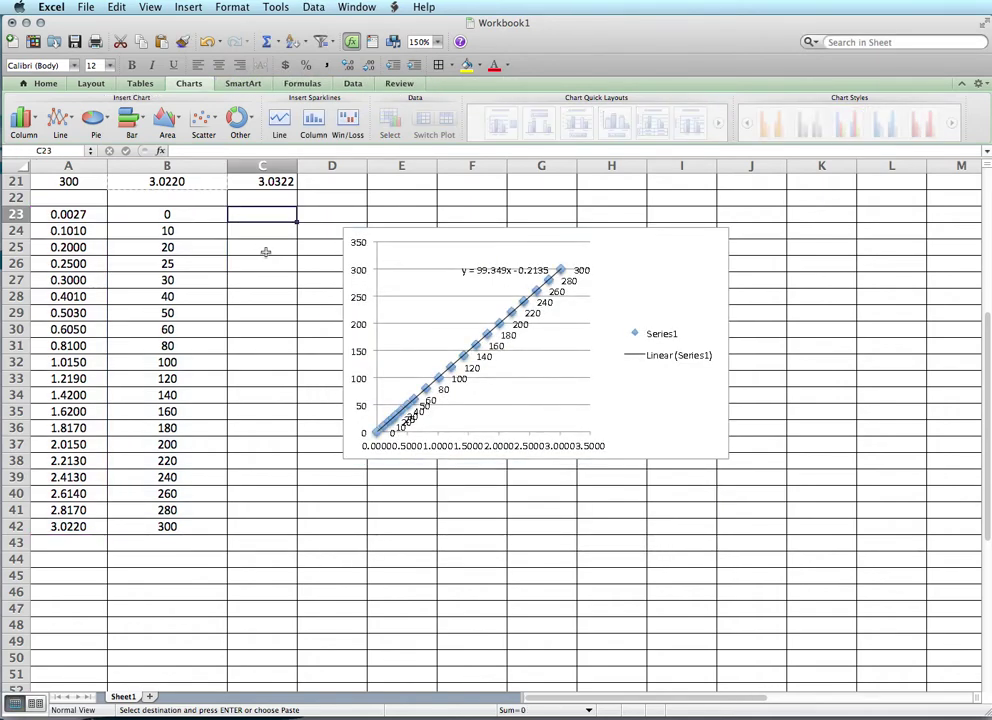
{"action": "type", "text": "="}
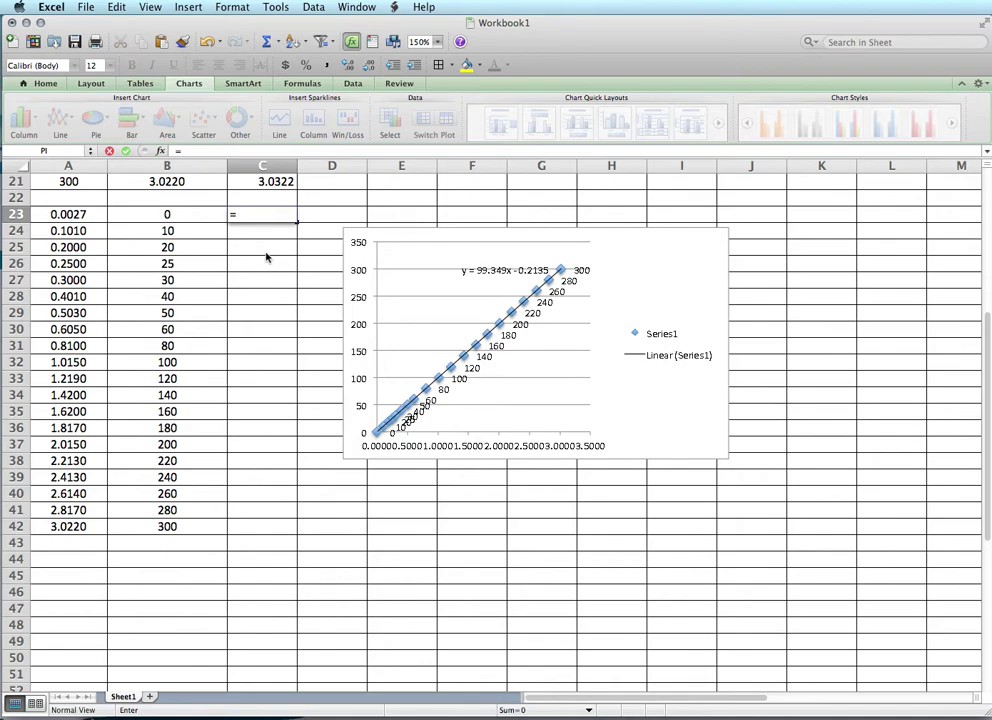
{"action": "left_click", "coordinate": [266, 252]}
{"action": "type", "text": "(99.349*"}
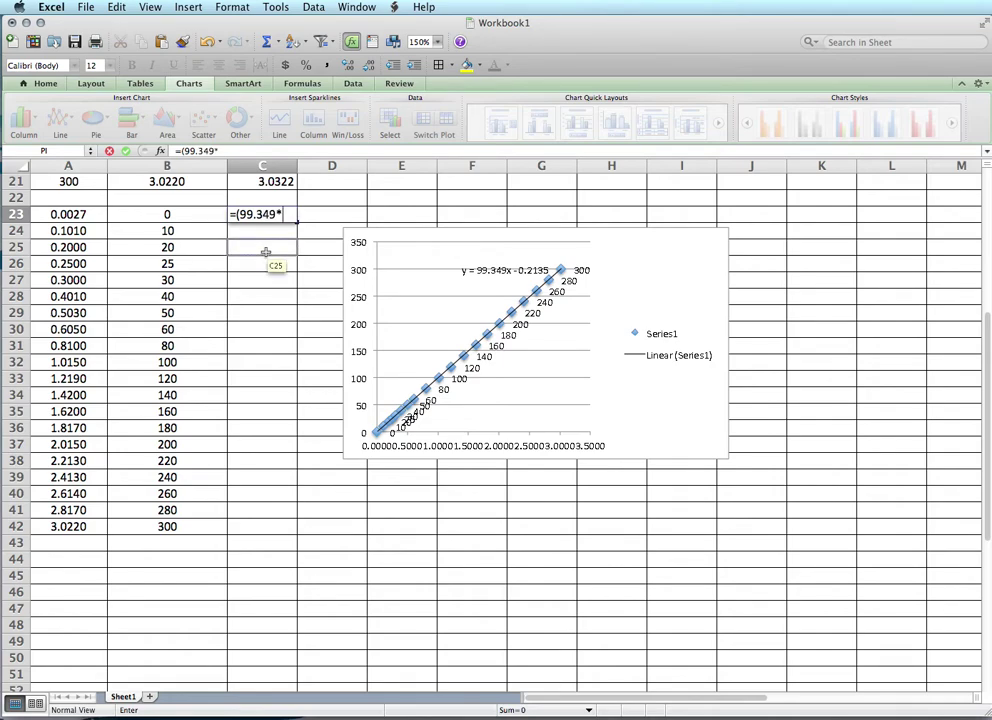
{"action": "left_click", "coordinate": [88, 215]}
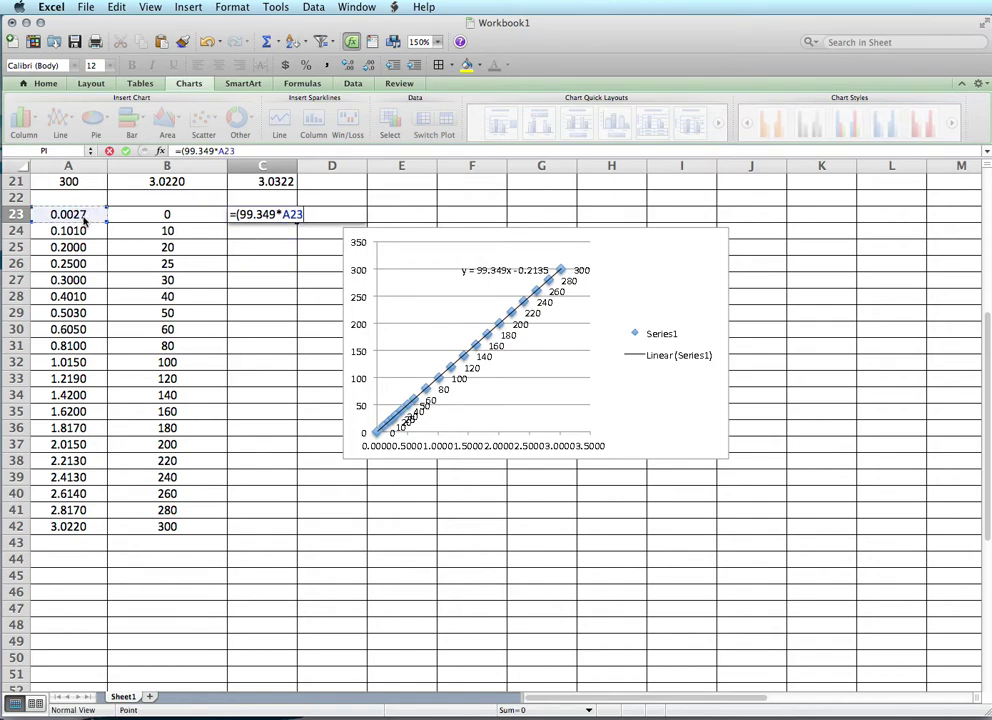
{"action": "type", "text": ")"}
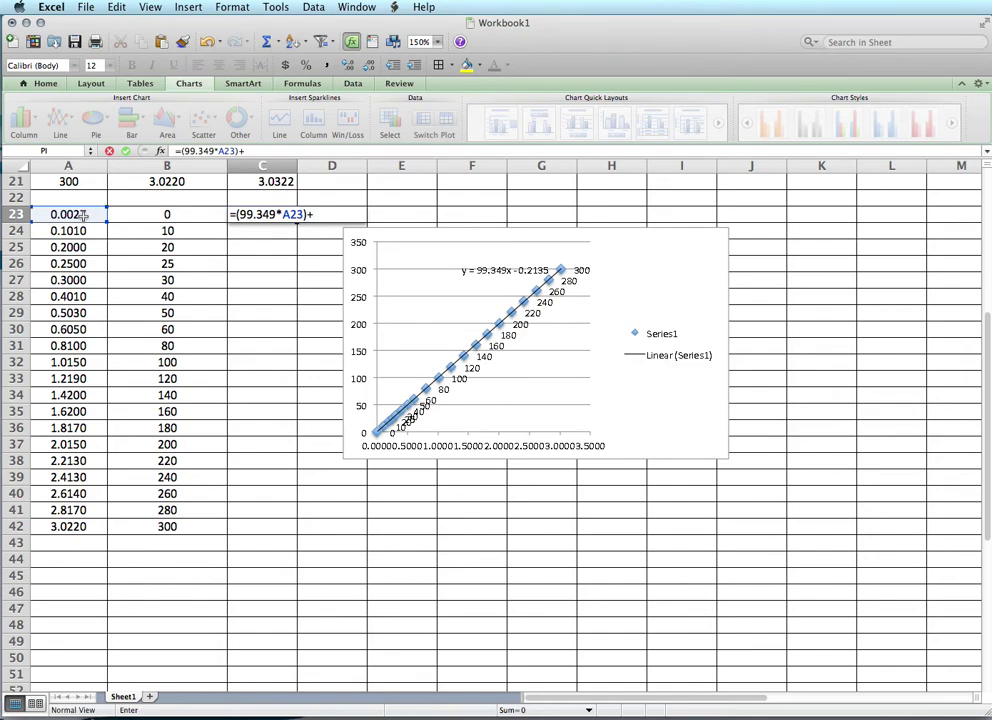
{"action": "type", "text": "+0"}
{"action": "key", "text": "Return"}
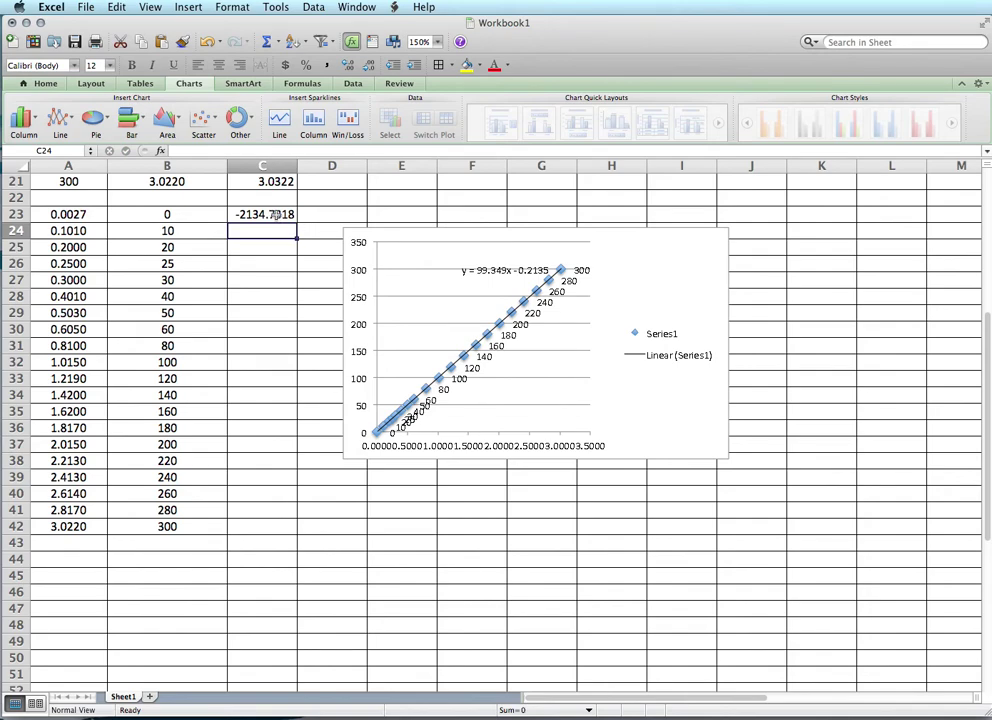
{"action": "double_click", "coordinate": [274, 214]}
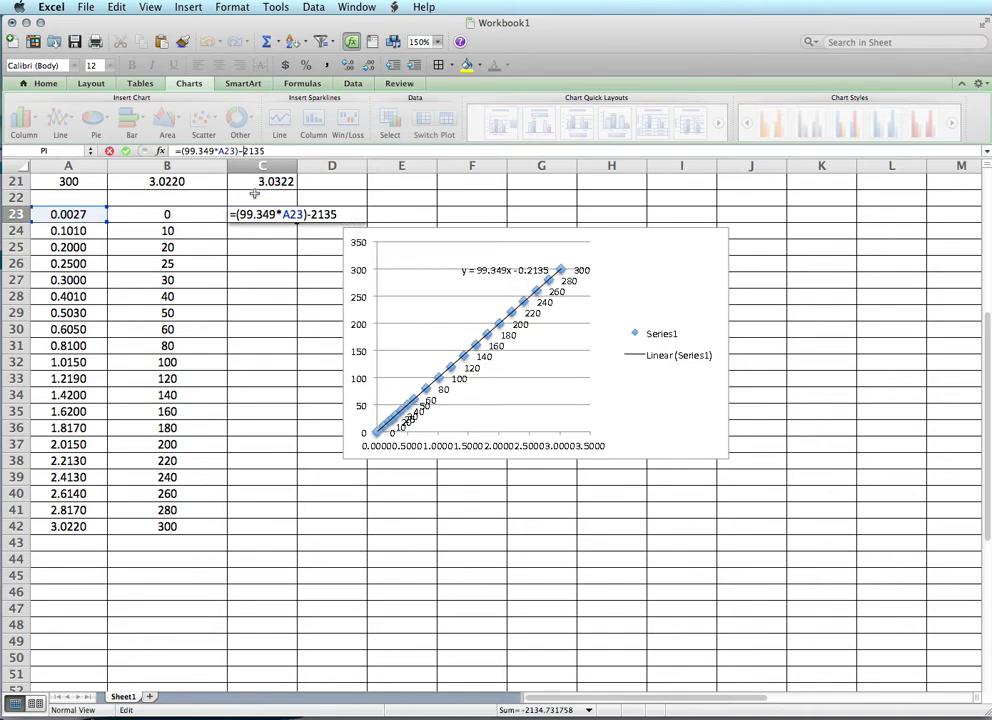
{"action": "type", "text": "."}
{"action": "key", "text": "Return"}
{"action": "left_click", "coordinate": [263, 214]}
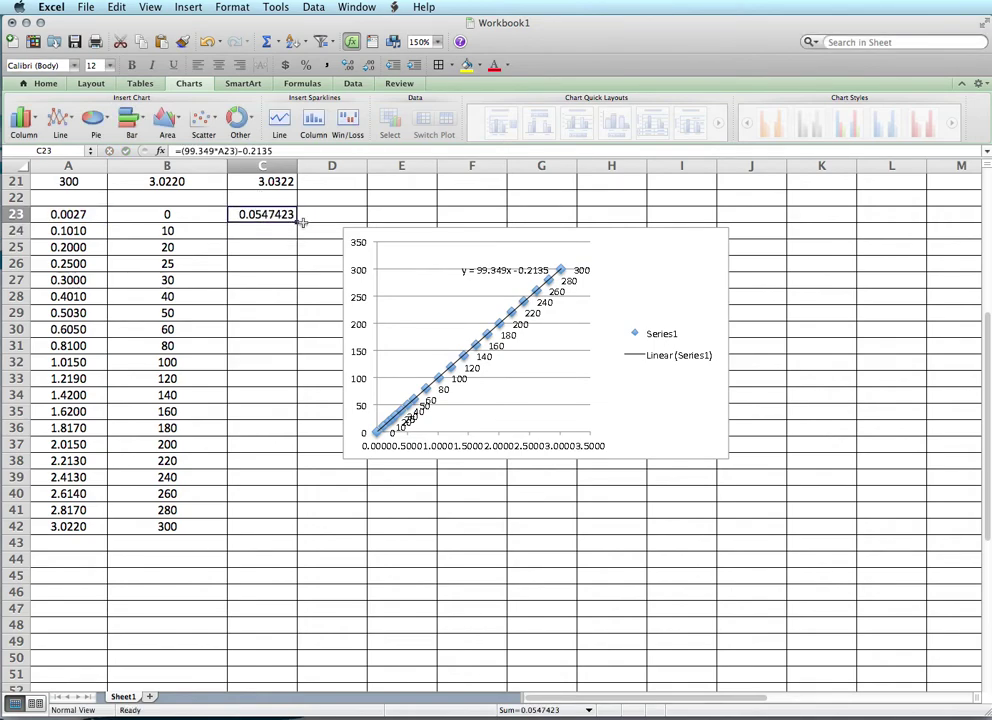
- Fill the C23 formula down to C42 and show the results with no decimals
{"action": "left_click_drag", "start_coordinate": [299, 224], "coordinate": [303, 428]}
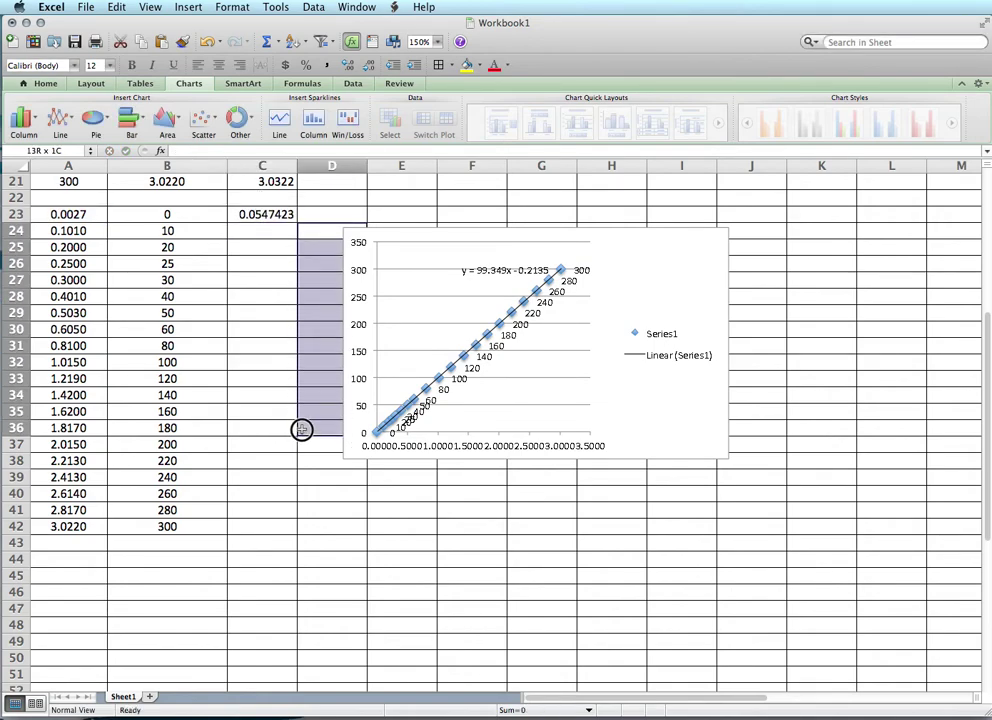
{"action": "left_click", "coordinate": [295, 221]}
{"action": "double_click", "coordinate": [296, 222]}
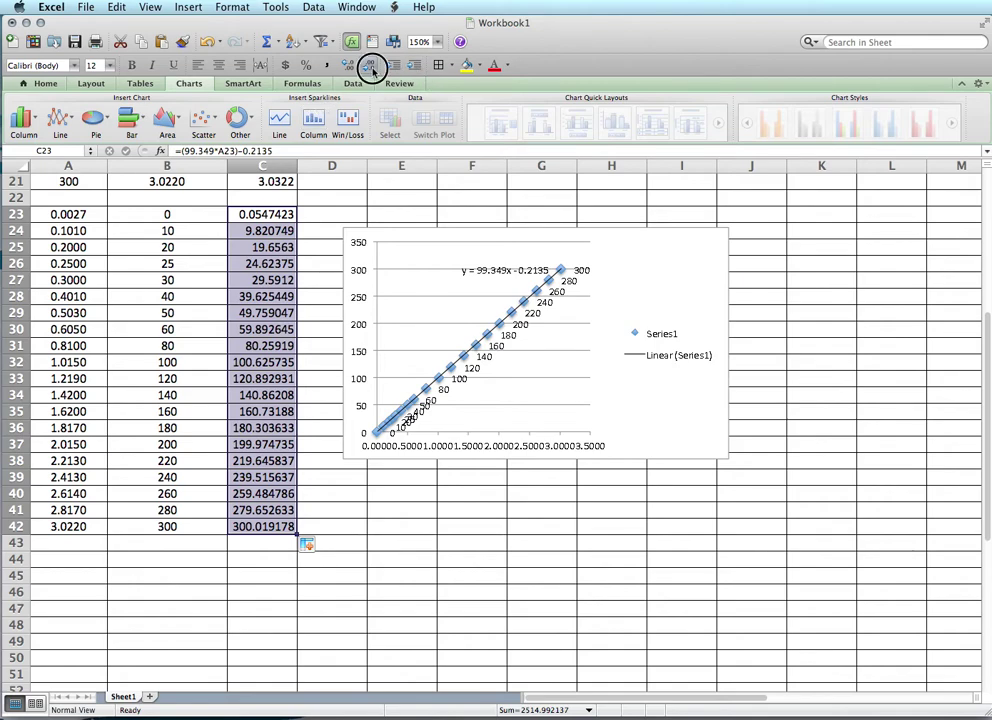
{"action": "left_click", "coordinate": [370, 66]}
{"action": "left_click", "coordinate": [348, 66]}
{"action": "left_click", "coordinate": [369, 66]}
{"action": "left_click", "coordinate": [369, 66]}
{"action": "left_click", "coordinate": [370, 66]}
{"action": "left_click", "coordinate": [370, 66]}
{"action": "left_click", "coordinate": [370, 66]}
{"action": "left_click", "coordinate": [370, 66]}
{"action": "left_click", "coordinate": [370, 66]}
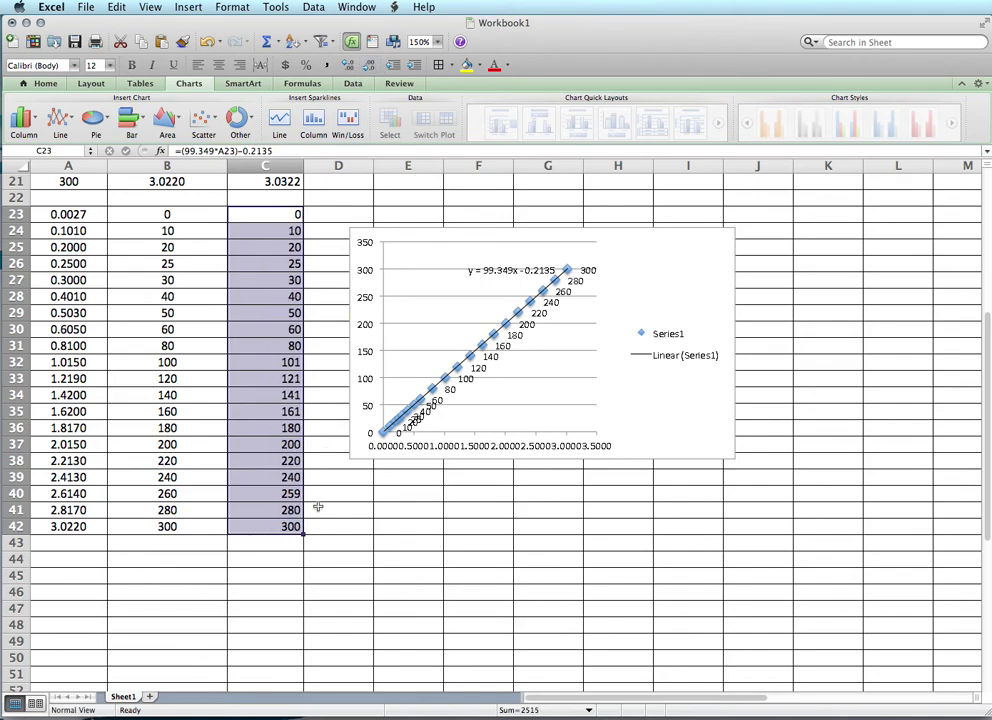
- Compare calculated and set temperatures, e.g. 259 in C40 against 260 in B40
{"action": "left_click", "coordinate": [167, 214]}
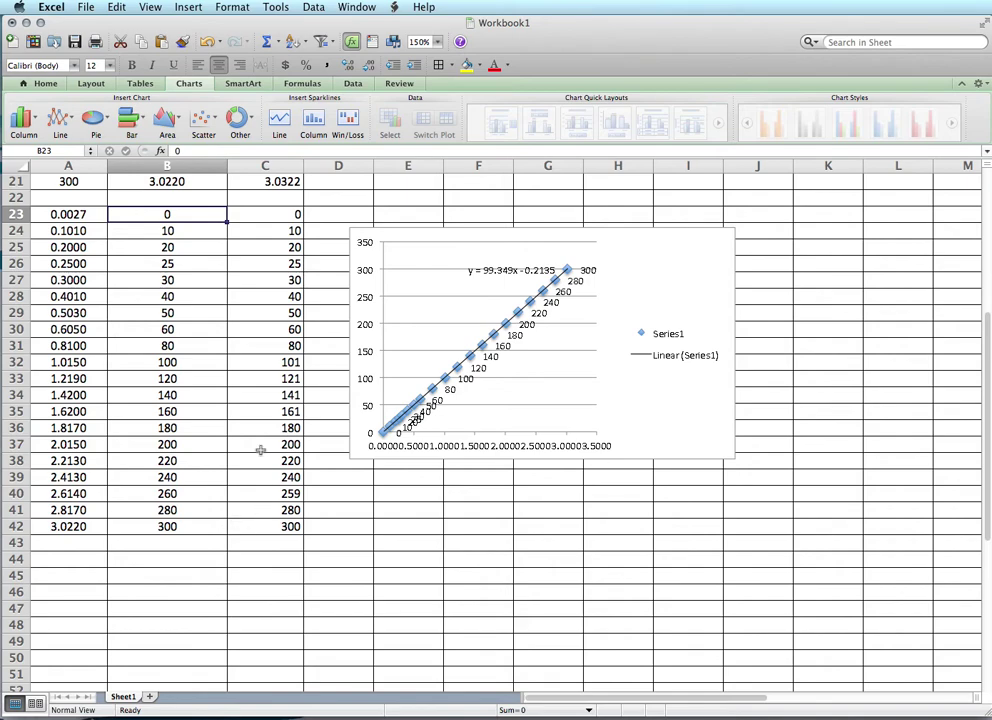
{"action": "left_click", "coordinate": [268, 214]}
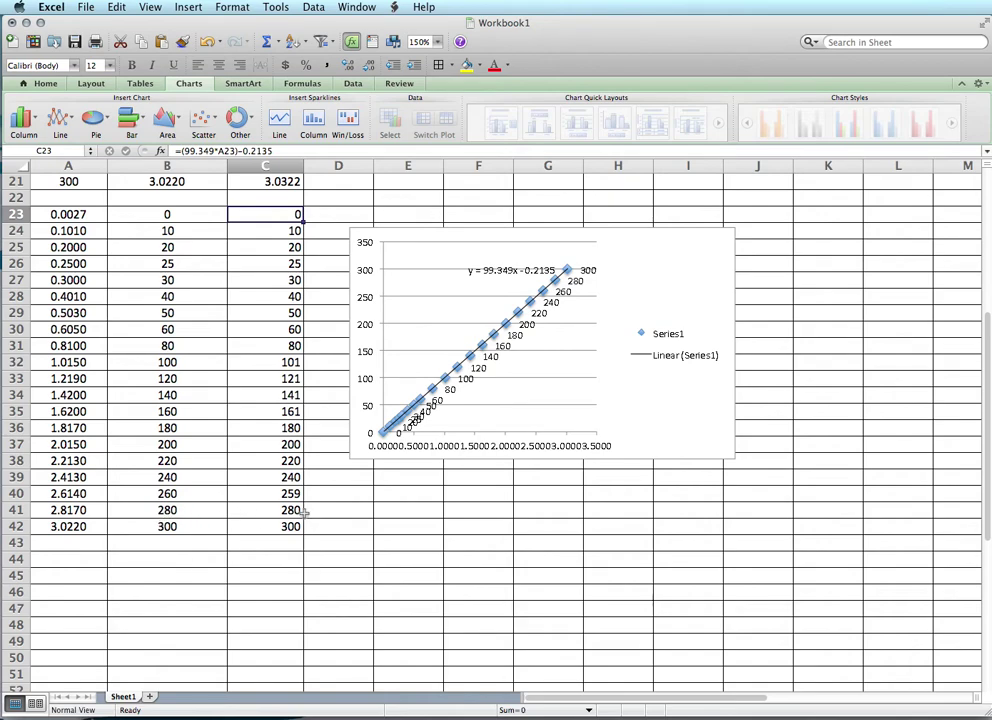
{"action": "left_click", "coordinate": [264, 493]}
{"action": "left_click", "coordinate": [200, 493]}
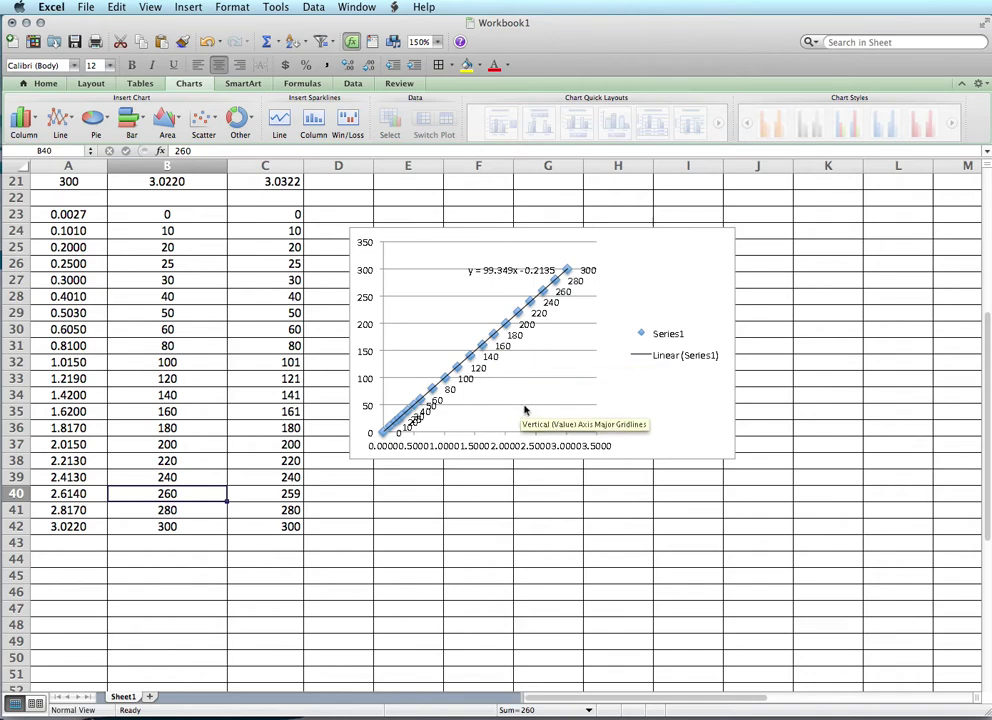
- Shift the chart right and change its trendline type to Polynomial, giving y = 0.384x² + 98.247x + 0.209
{"action": "left_click_drag", "start_coordinate": [641, 250], "coordinate": [701, 249]}
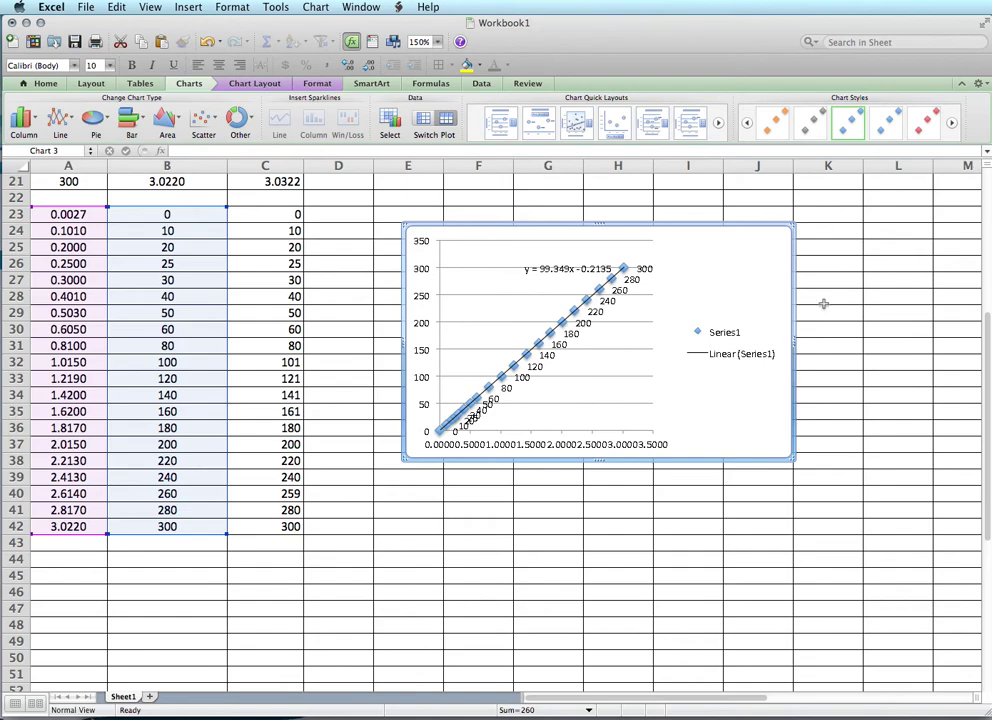
{"action": "right_click", "coordinate": [582, 311]}
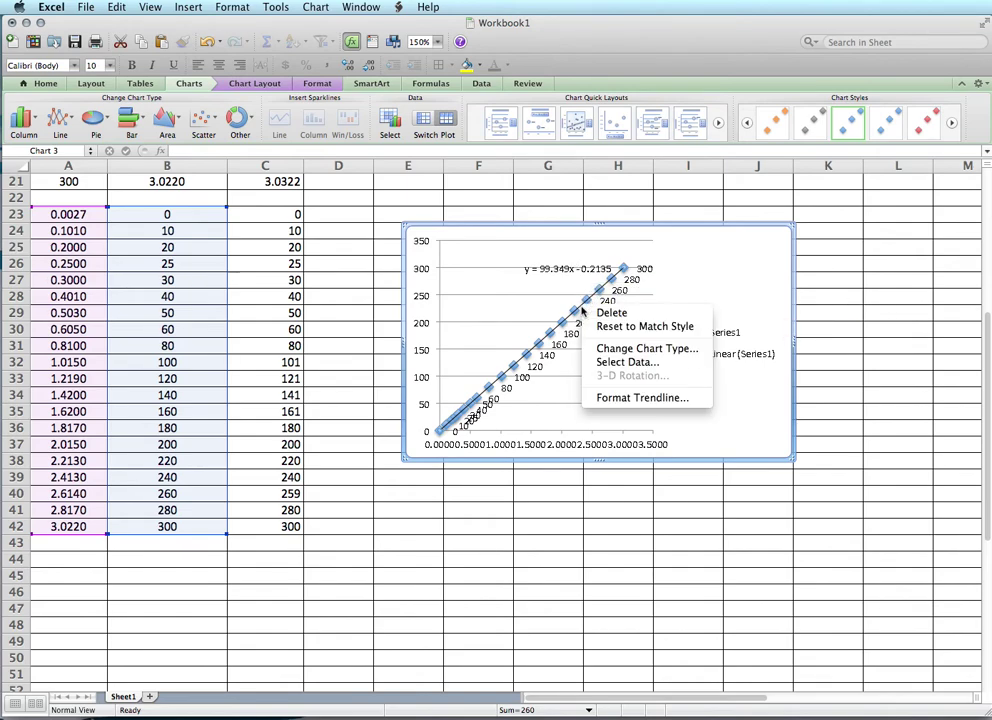
{"action": "left_click", "coordinate": [652, 400]}
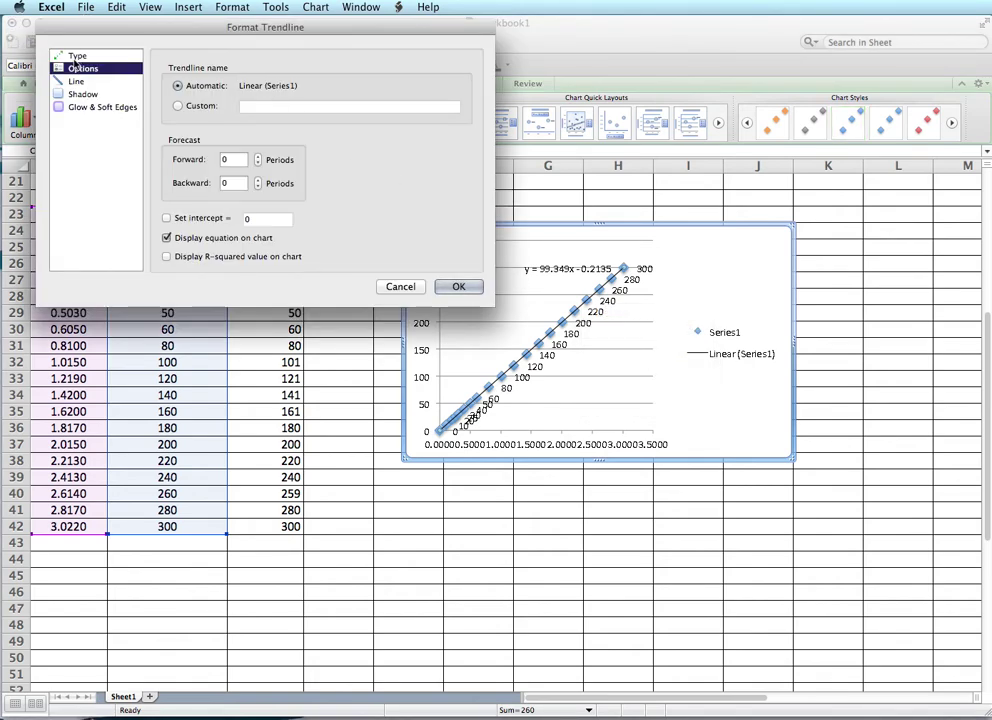
{"action": "left_click", "coordinate": [74, 57]}
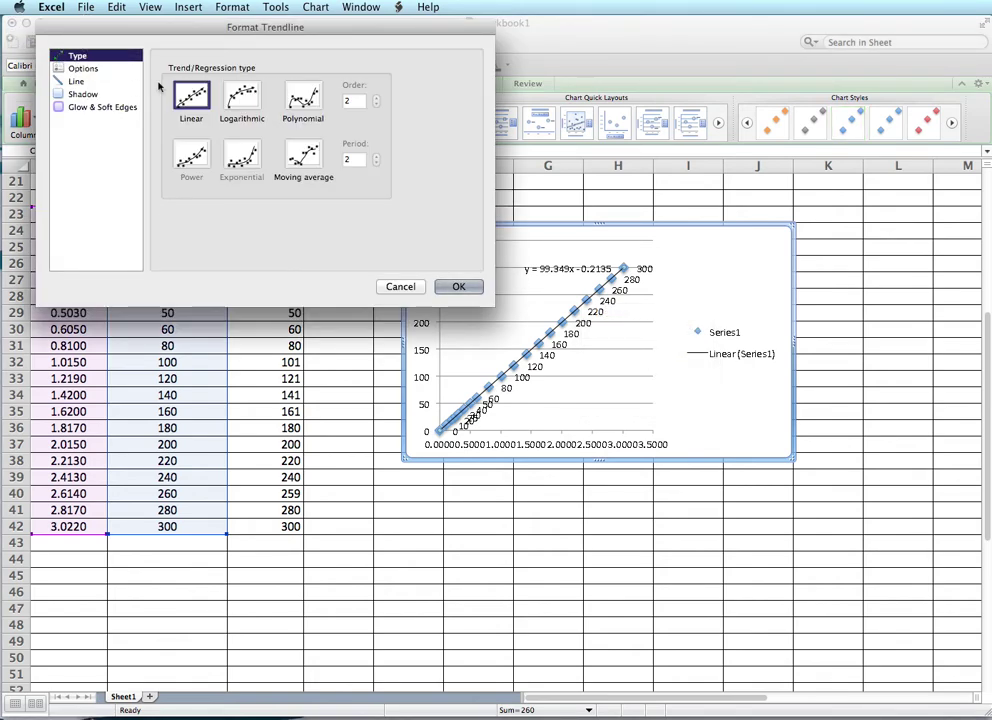
{"action": "left_click", "coordinate": [297, 104]}
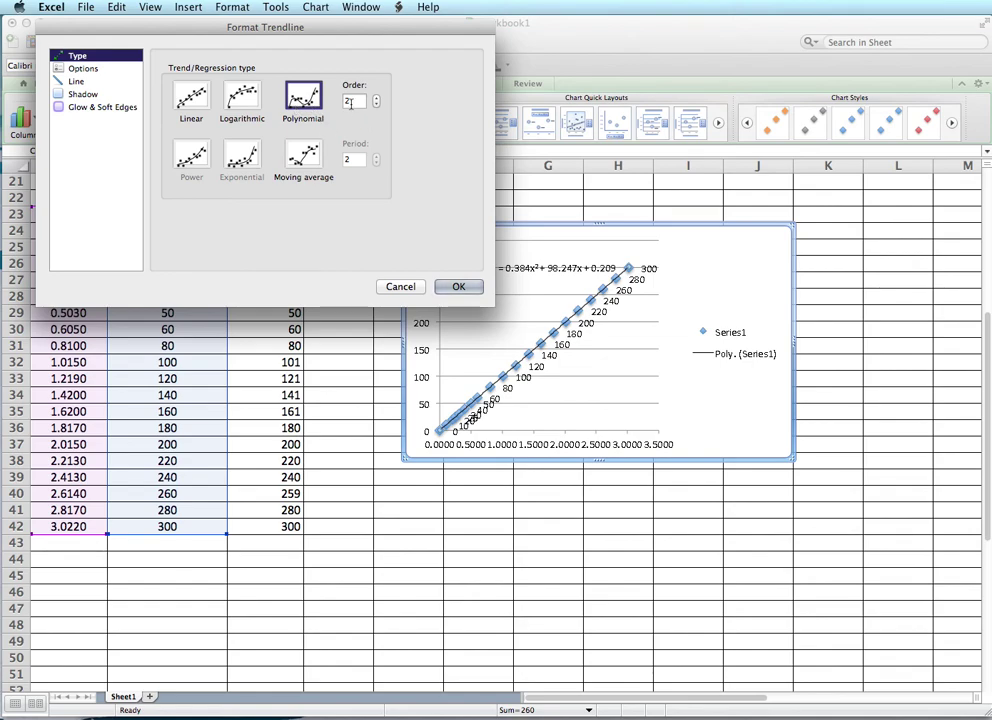
{"action": "left_click", "coordinate": [457, 286]}
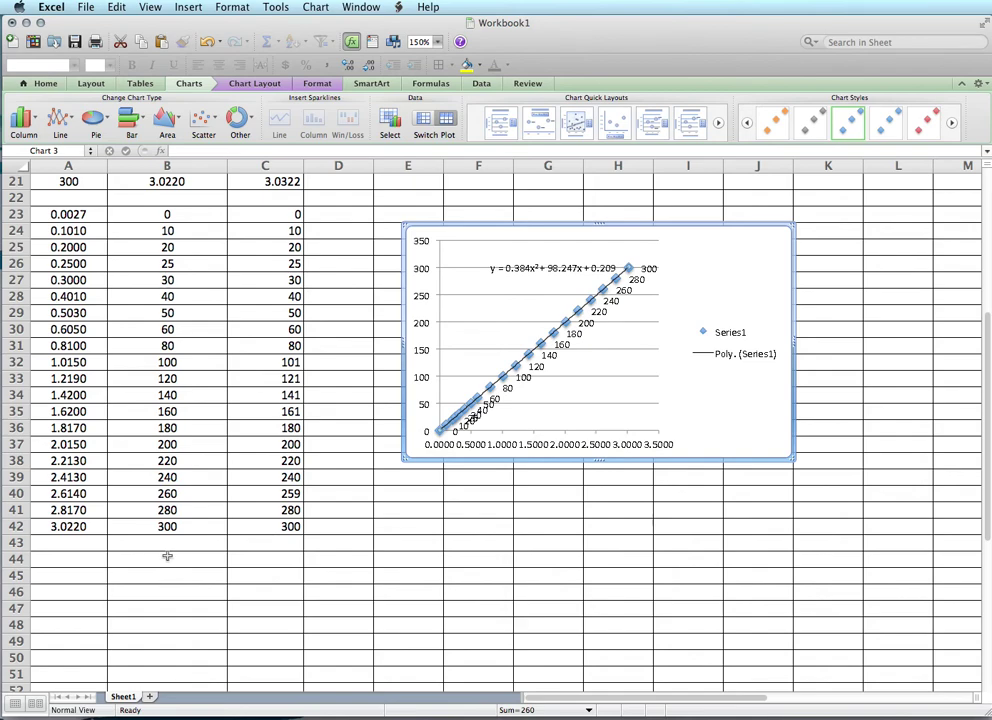
{"action": "scroll", "coordinate": [160, 557], "scroll_direction": "up", "scroll_amount": 3}
{"action": "scroll", "coordinate": [167, 558], "scroll_direction": "up", "scroll_amount": 3}
{"action": "scroll", "coordinate": [167, 558], "scroll_direction": "up", "scroll_amount": 2}
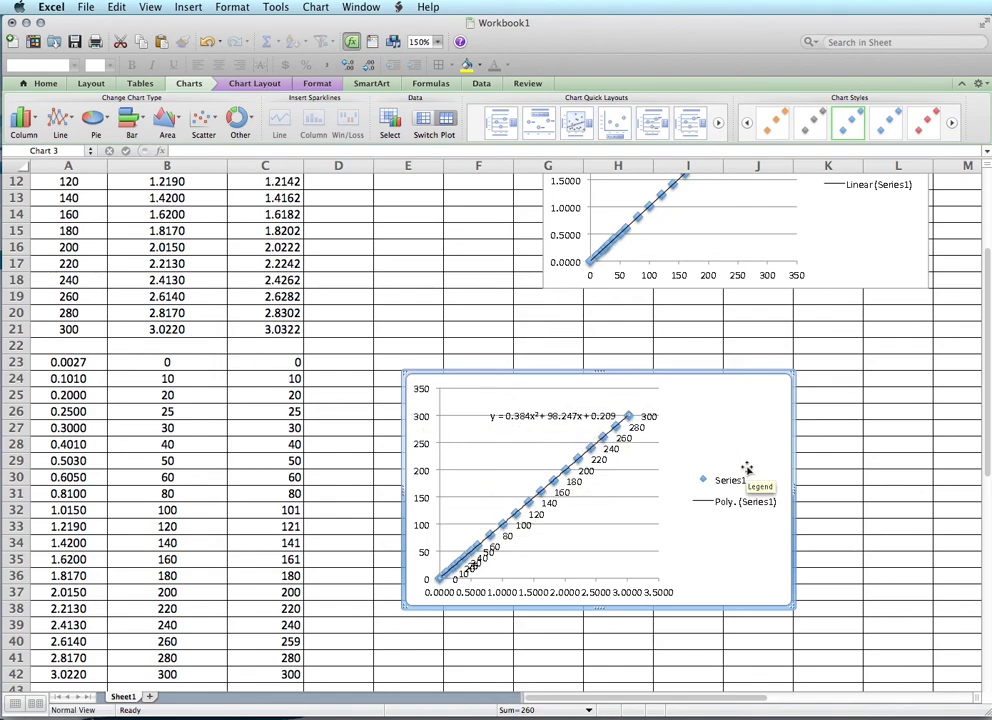
{"action": "scroll", "coordinate": [788, 487], "scroll_direction": "up", "scroll_amount": 2}
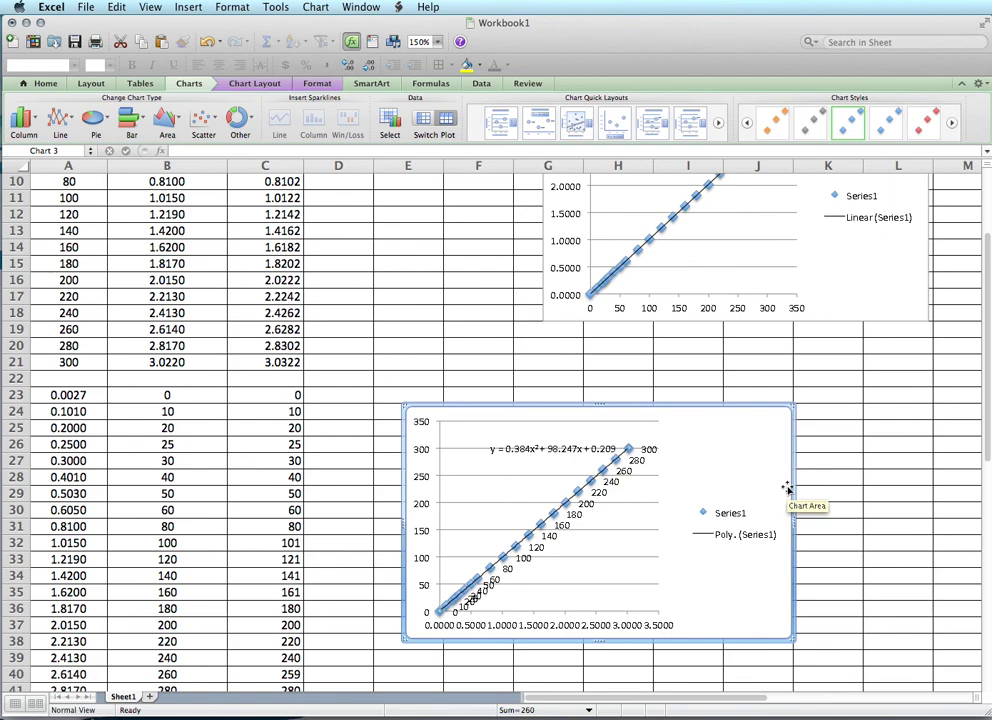
{"action": "scroll", "coordinate": [370, 497], "scroll_direction": "down", "scroll_amount": 1}
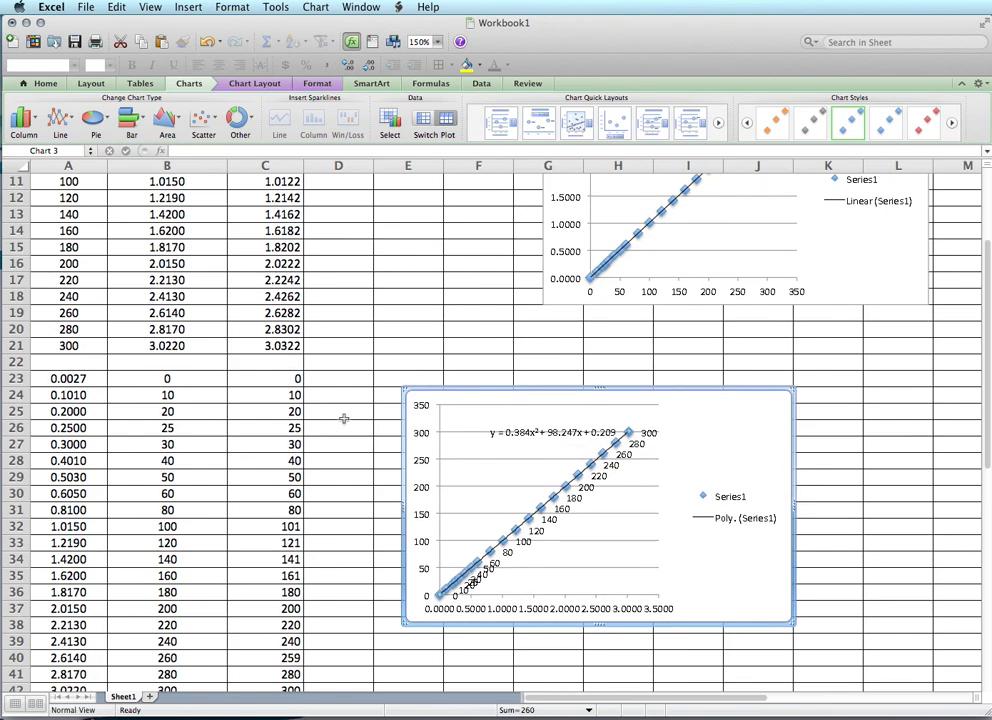